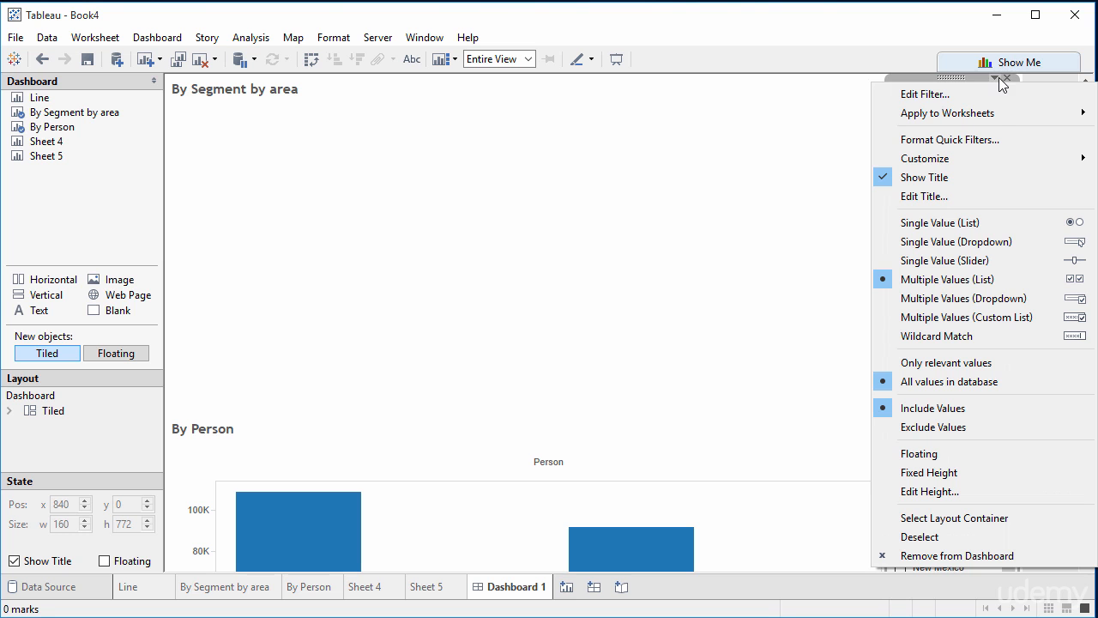
Step: Apply the State filter to all worksheets using this data source, and filter to Alabama, Arizona, Arkansas, California and Colorado
mouse_move(993, 117)
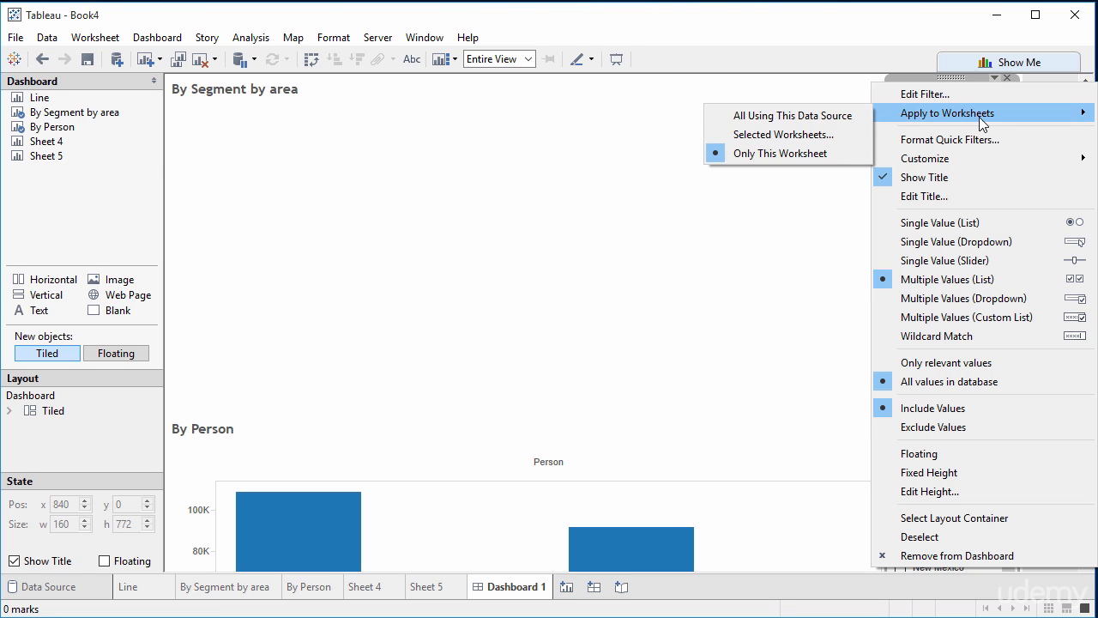
click(770, 126)
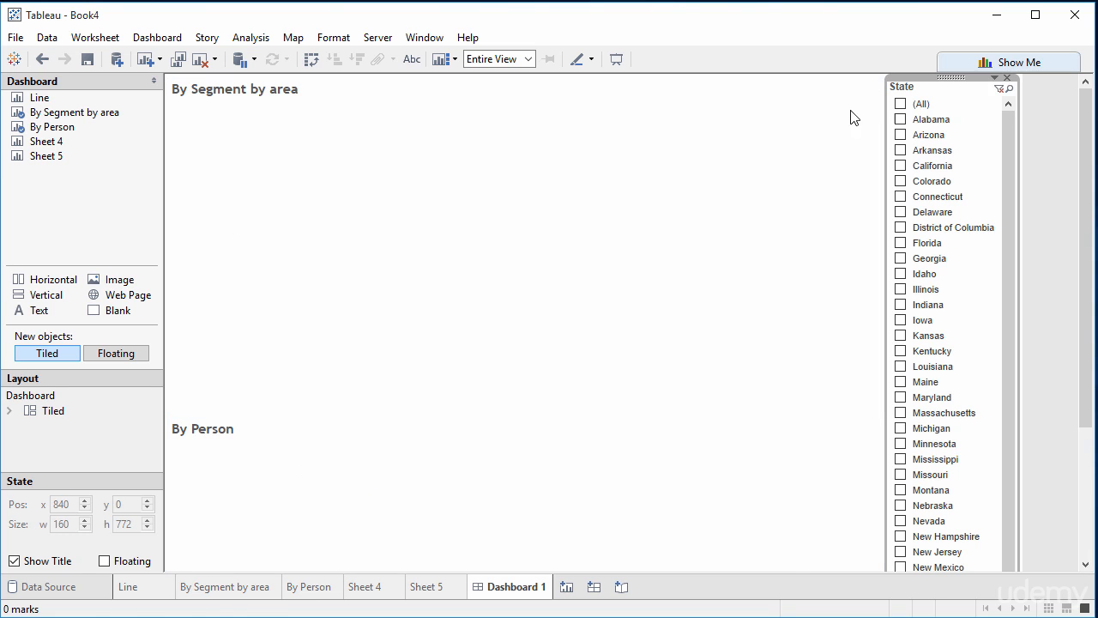
click(900, 120)
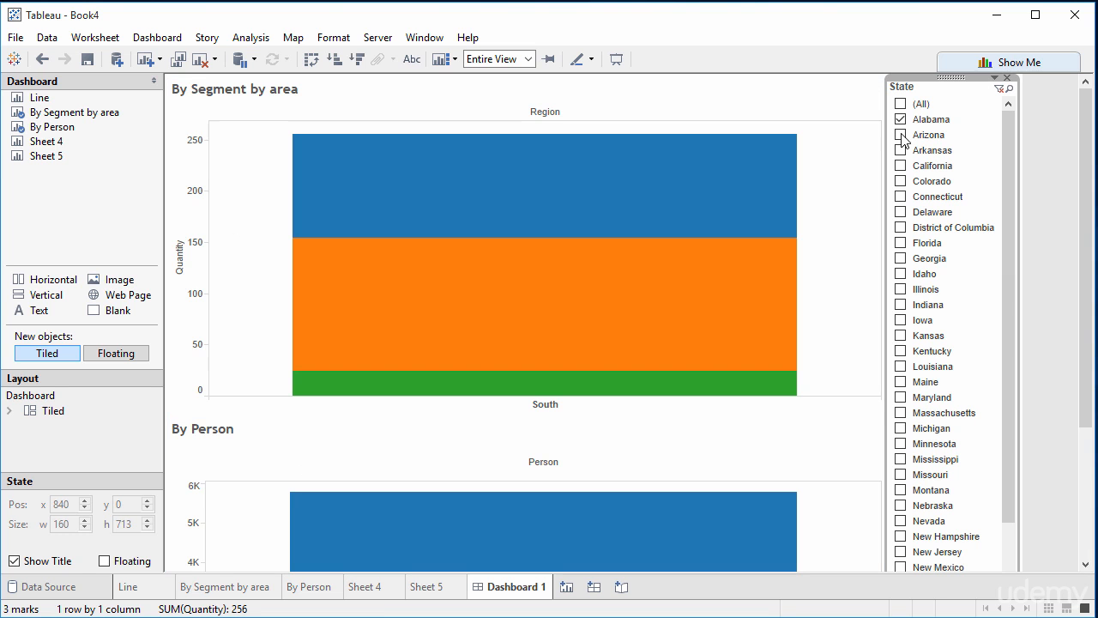
mouse_move(1086, 379)
mouse_down()
mouse_move(1087, 530)
mouse_move(1084, 377)
mouse_up()
click(901, 135)
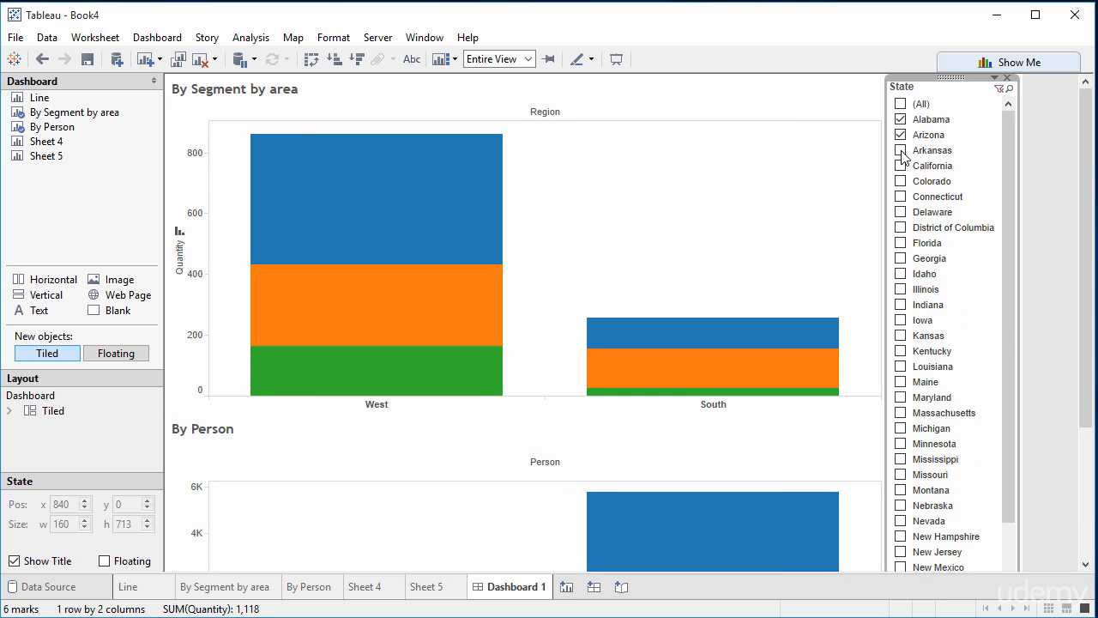
click(901, 150)
click(901, 166)
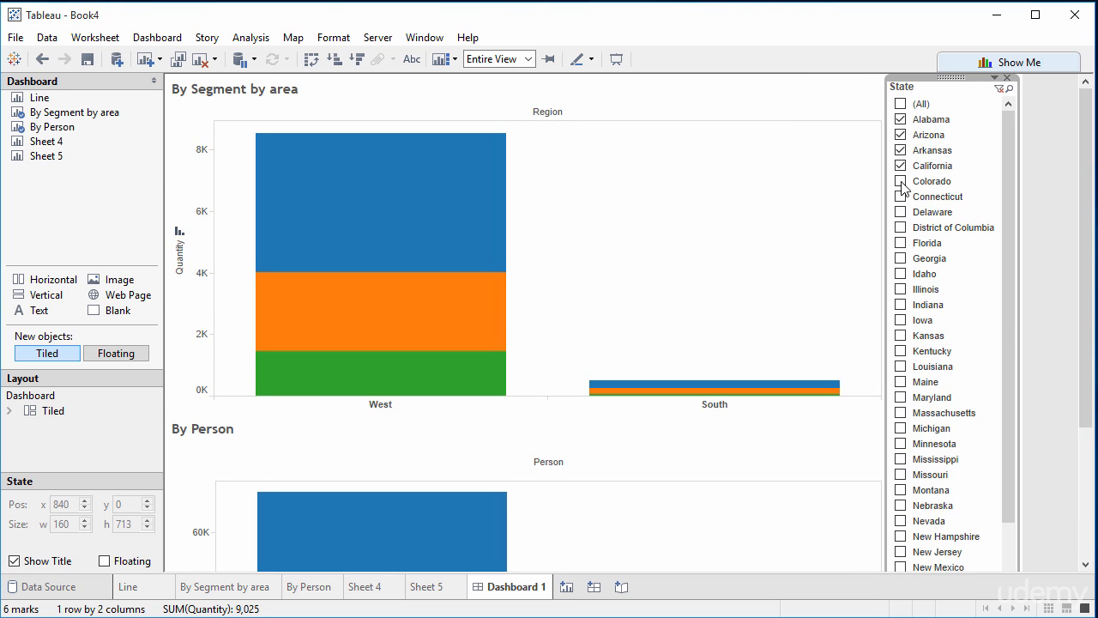
click(901, 181)
Step: Shrink the By Segment by area chart vertically so the By Person chart below it is 534 px high
click(579, 376)
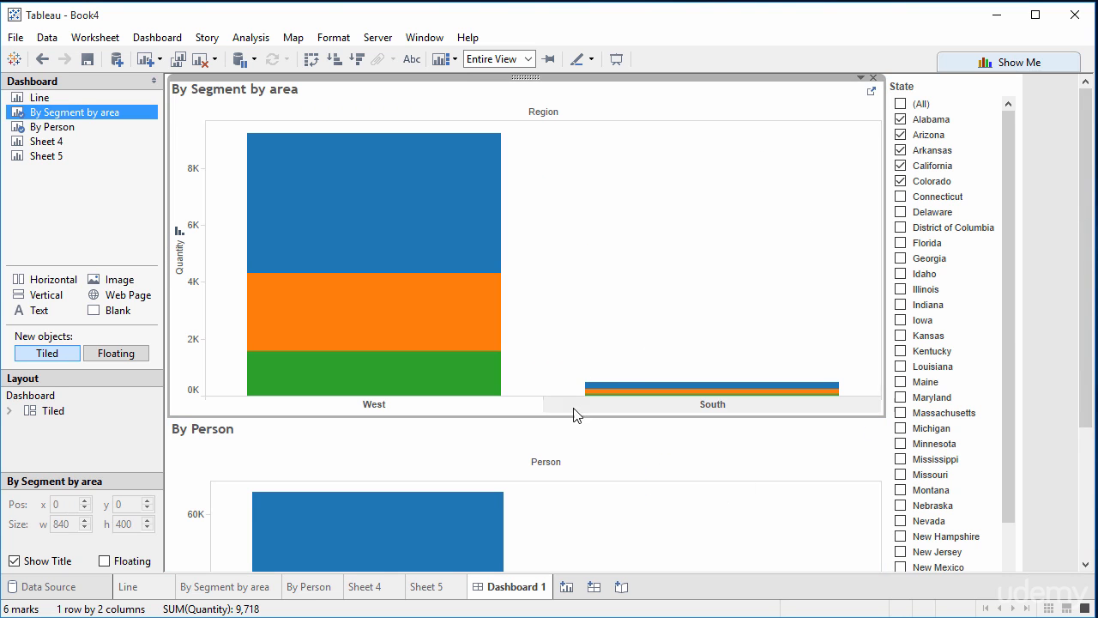
click(566, 417)
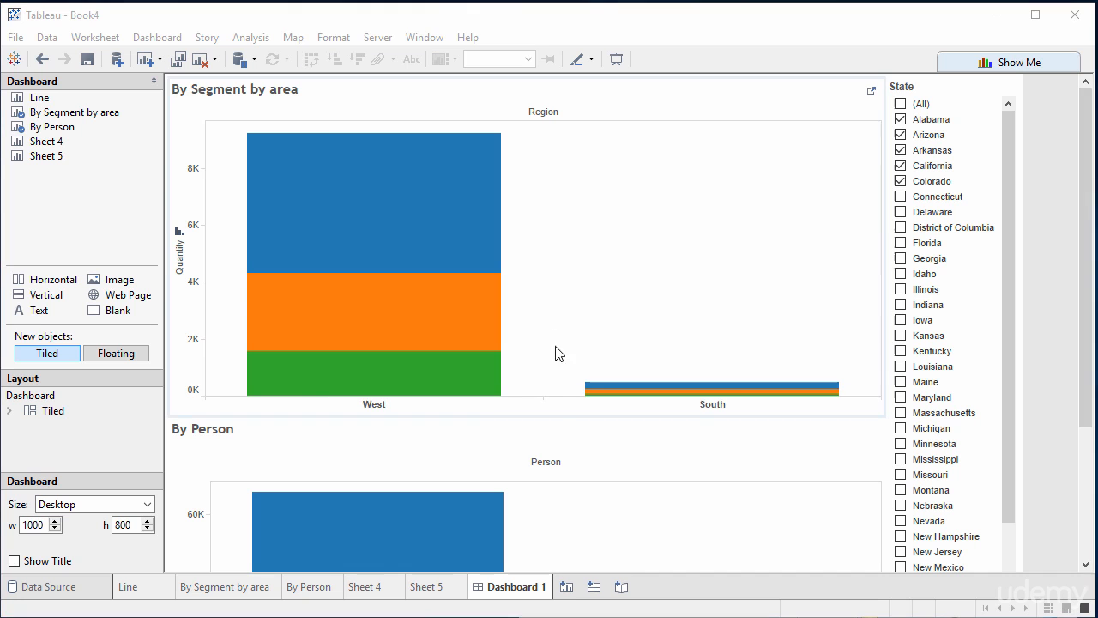
drag(549, 412, 551, 311)
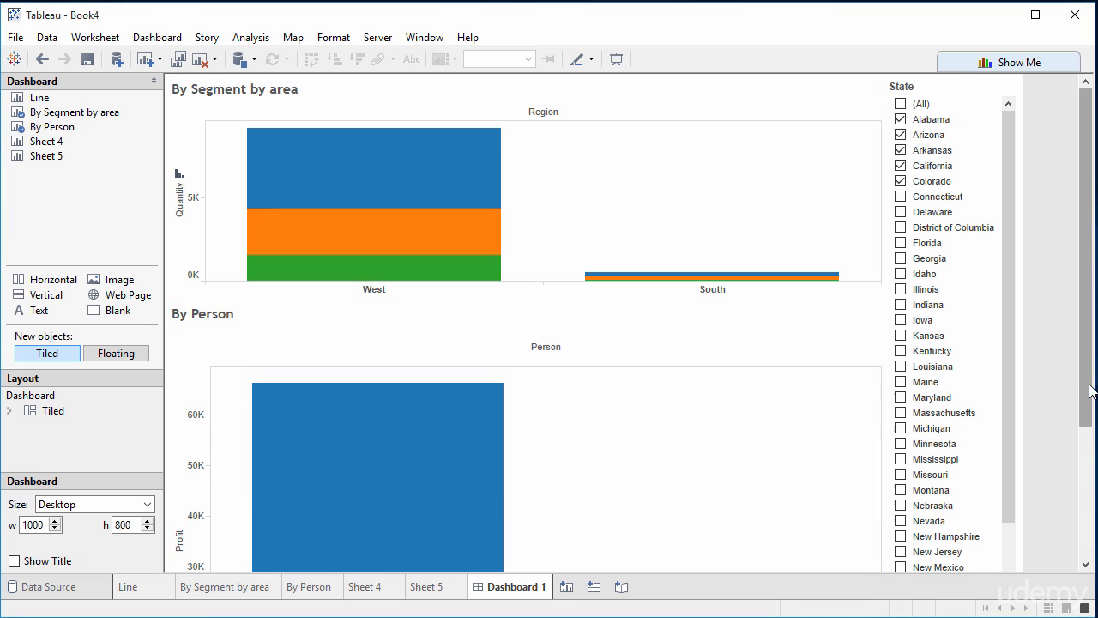
drag(1088, 418, 1086, 556)
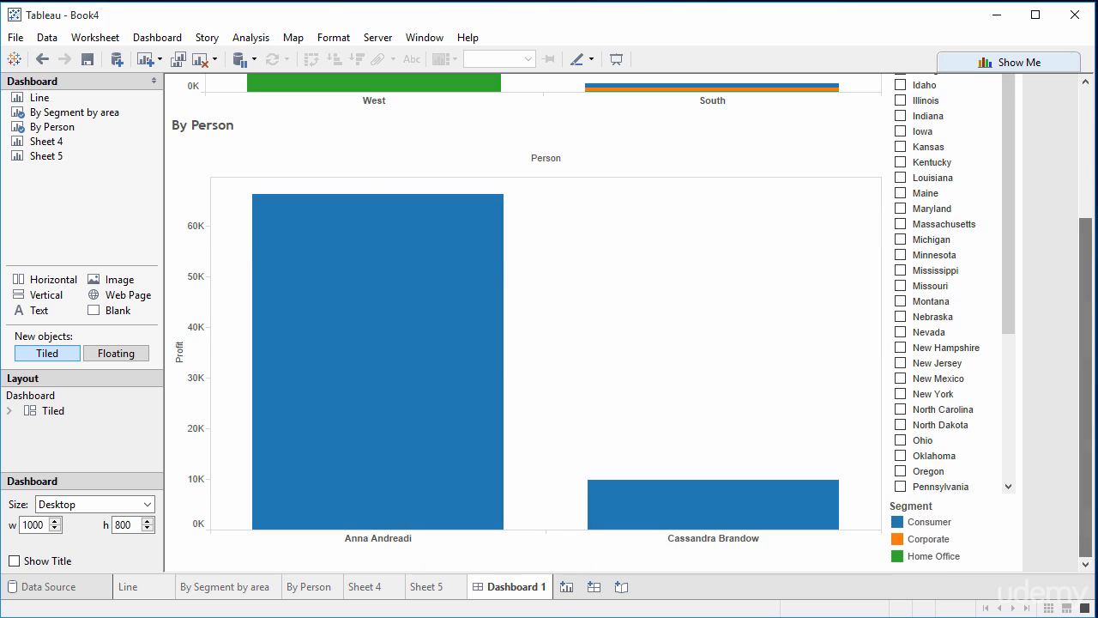
click(578, 567)
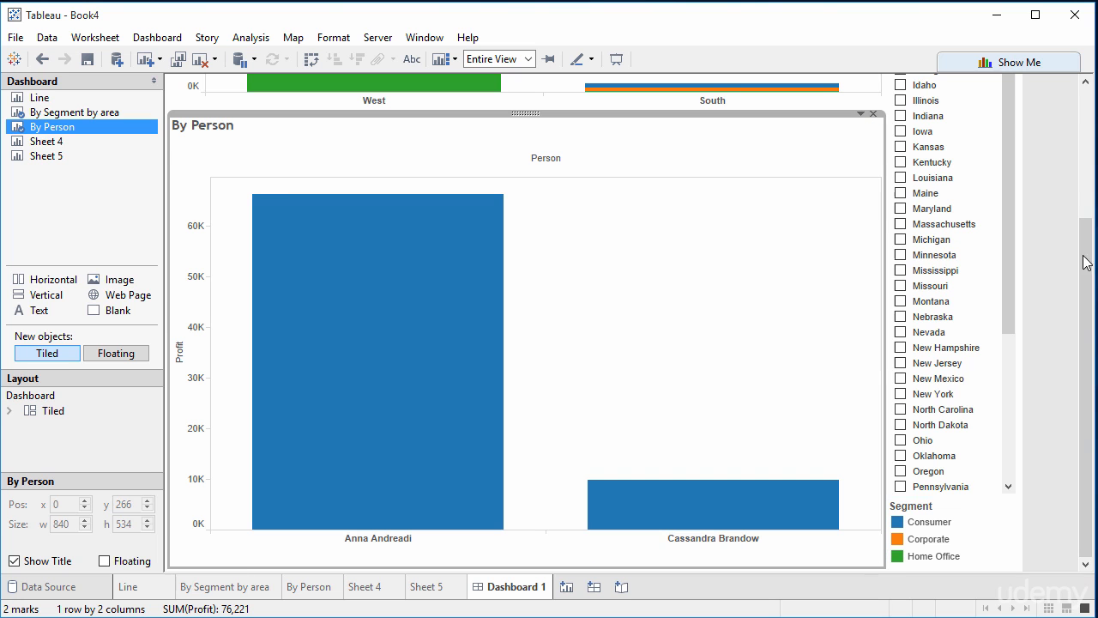
click(1088, 120)
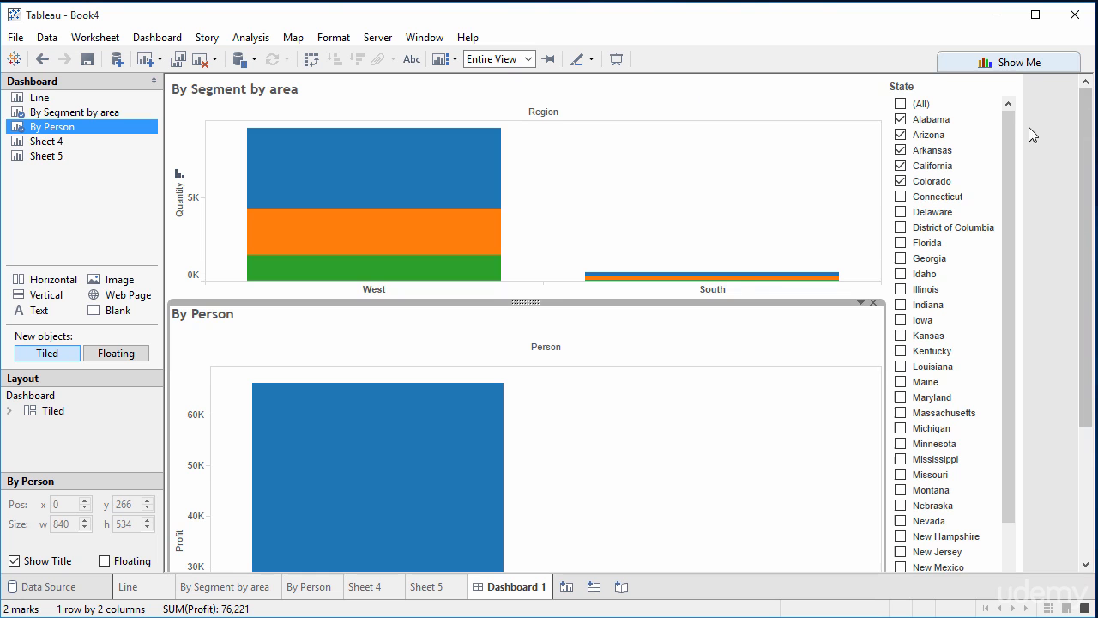
drag(527, 301, 530, 280)
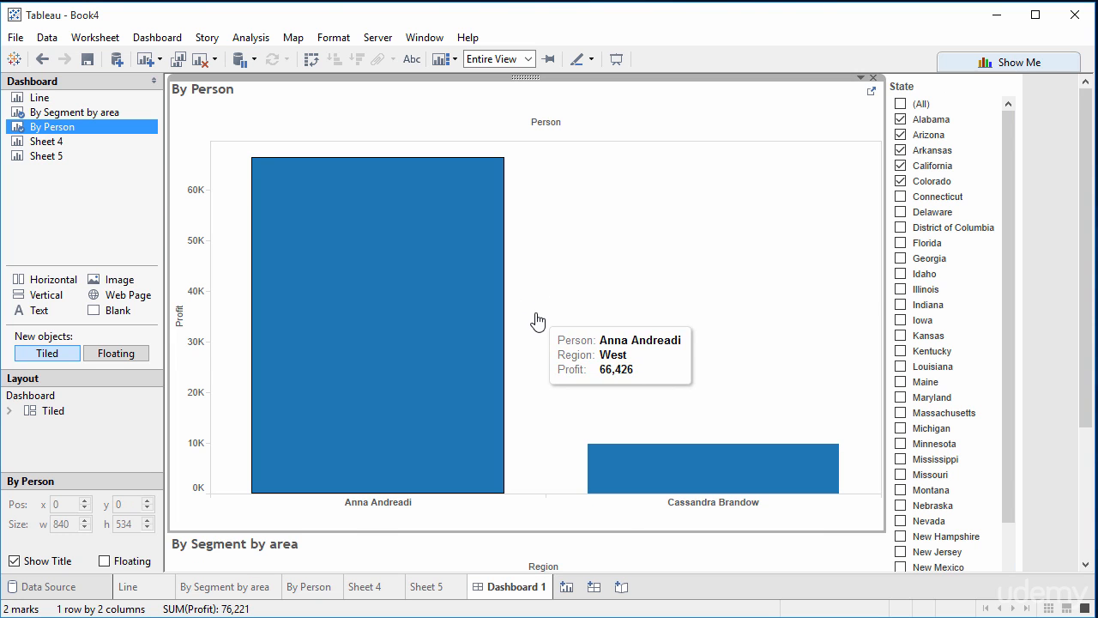
key(ctrl+z)
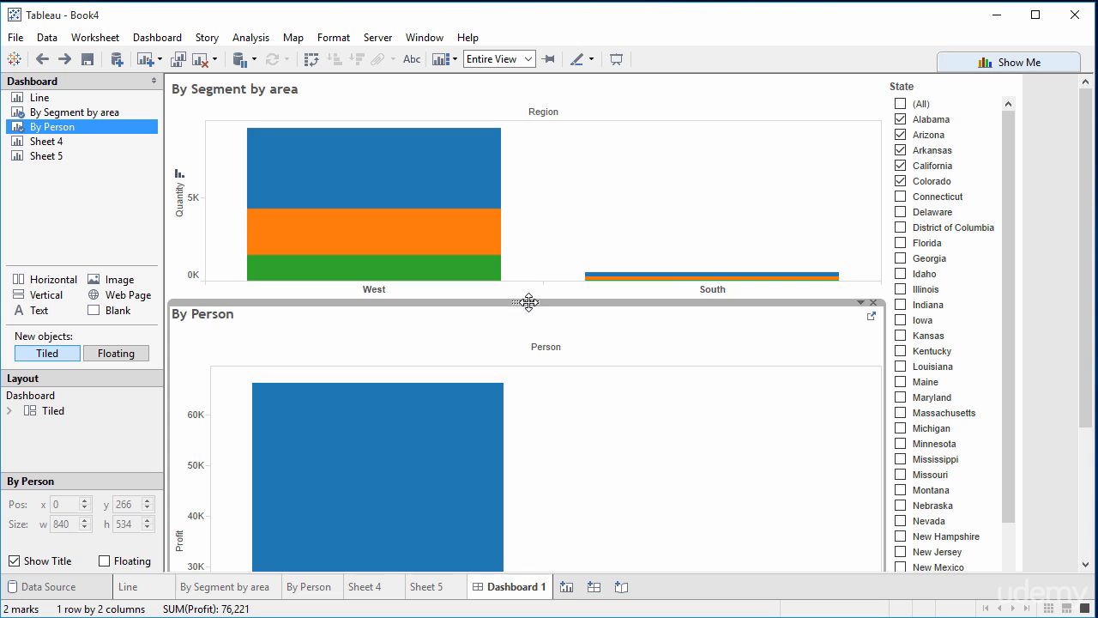
drag(529, 301, 536, 273)
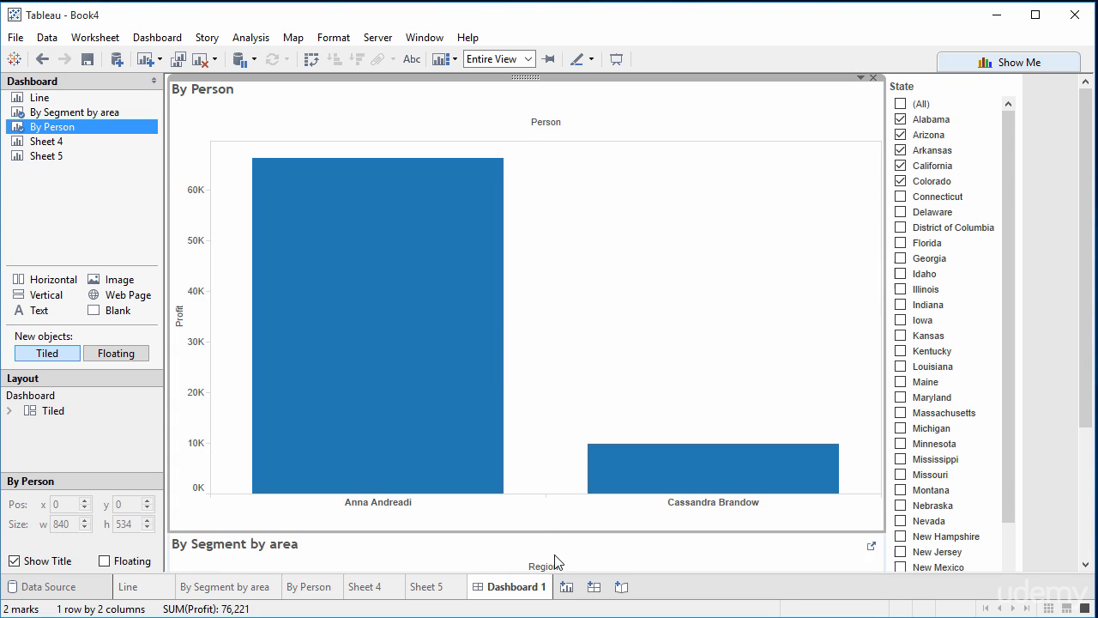
key(ctrl+z)
Step: Reset the State filter selection and limit it to Alabama and Illinois
click(901, 103)
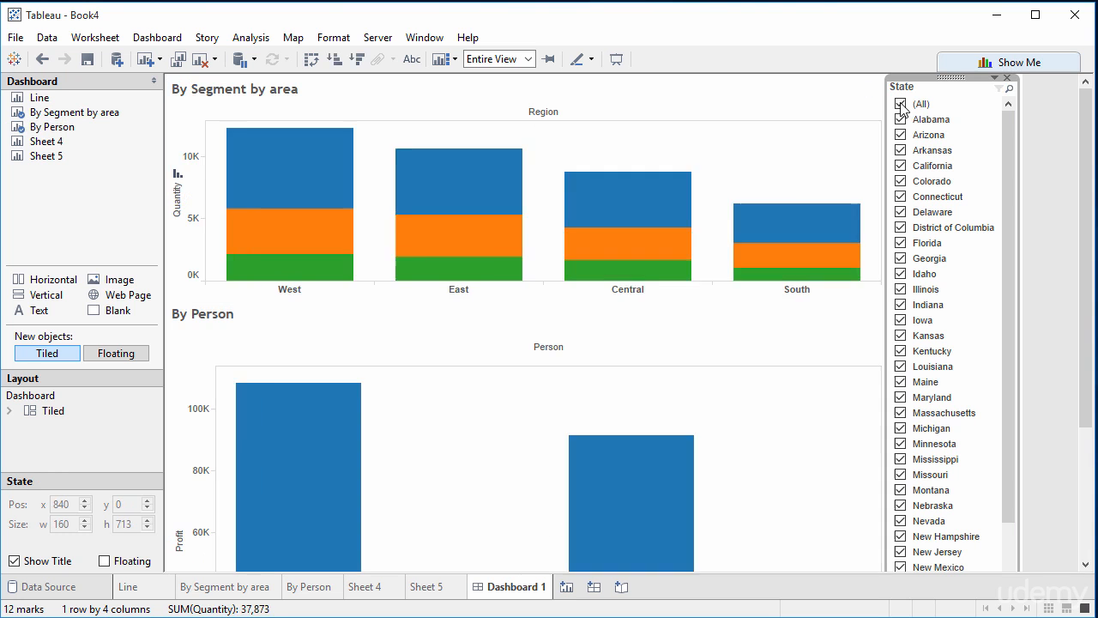
click(901, 104)
click(901, 120)
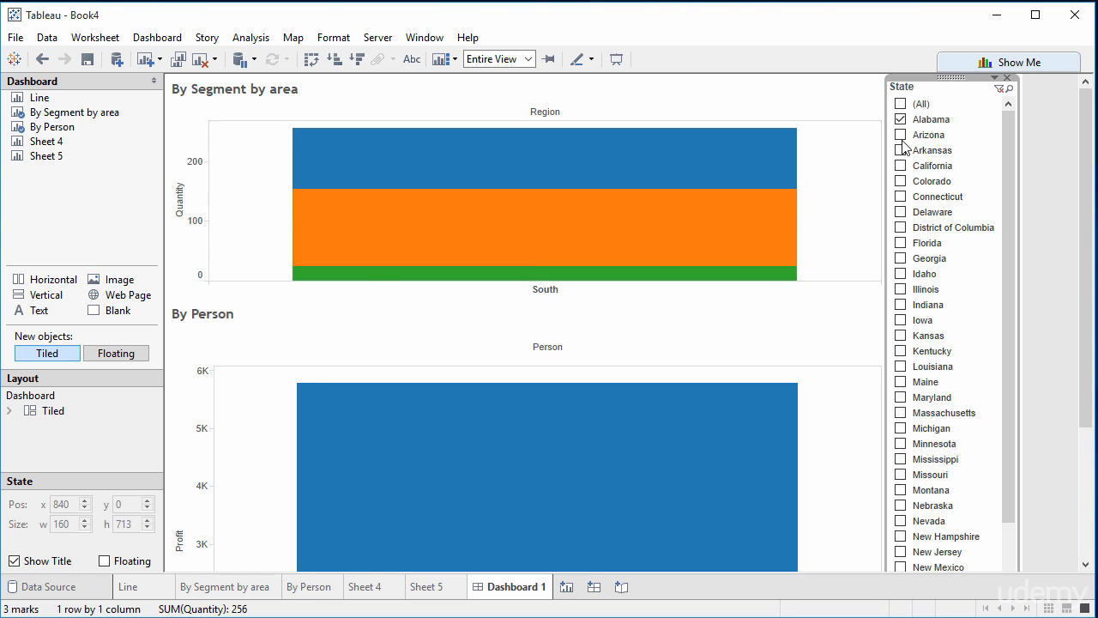
click(901, 150)
click(901, 135)
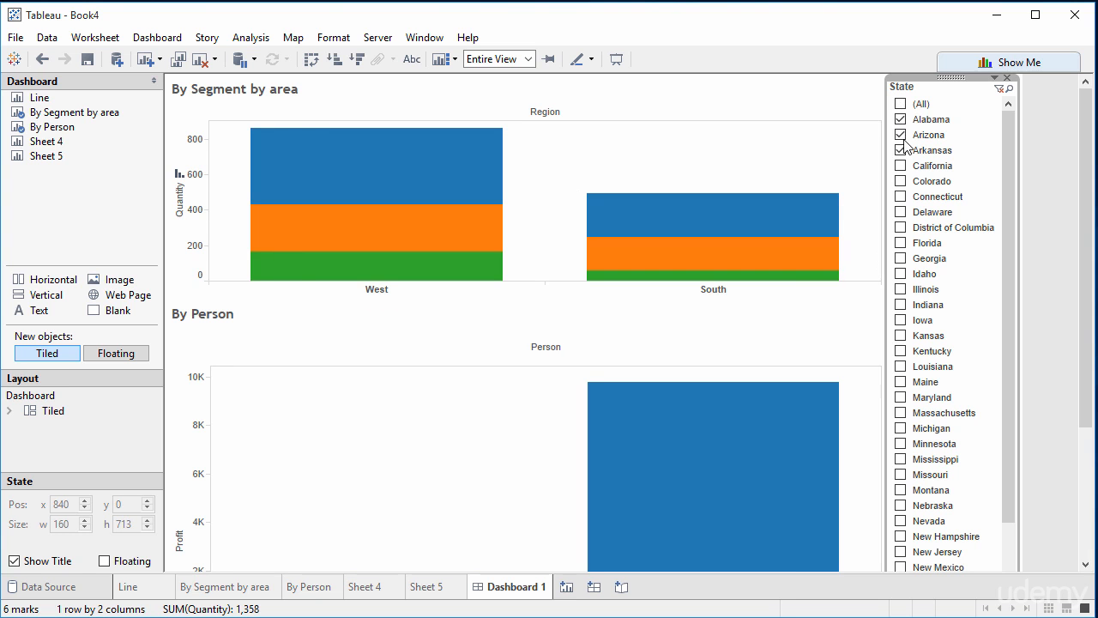
click(902, 151)
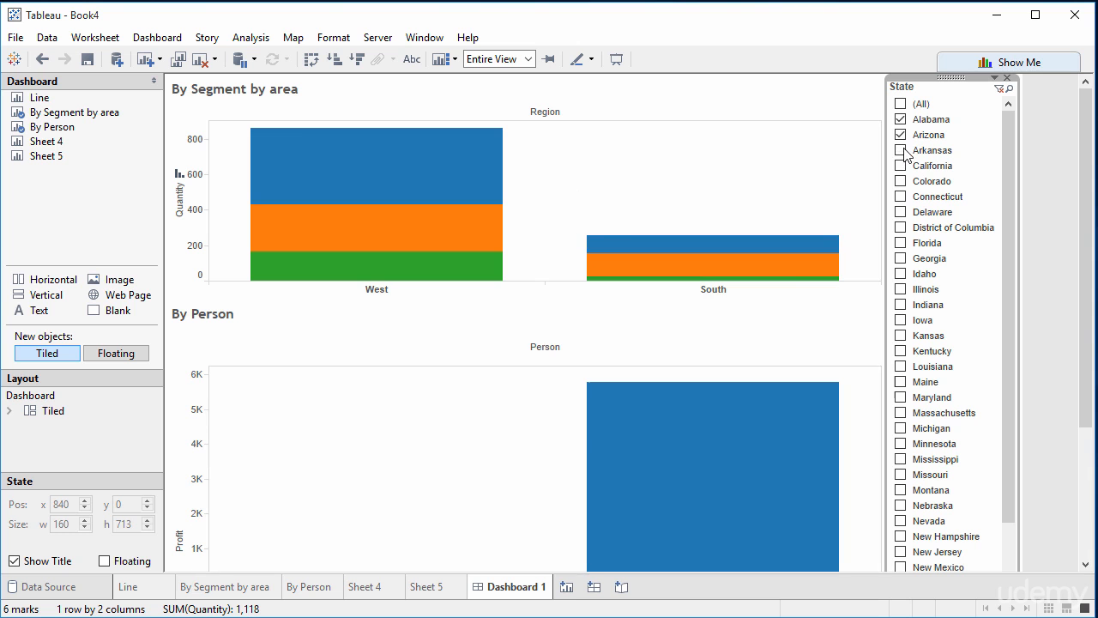
click(902, 136)
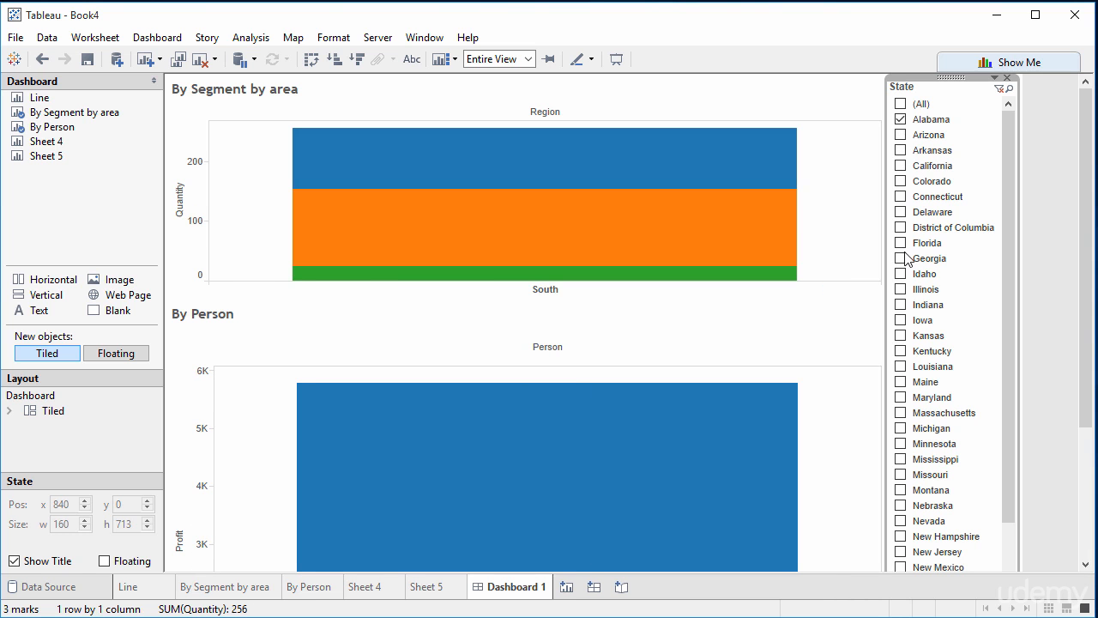
click(901, 289)
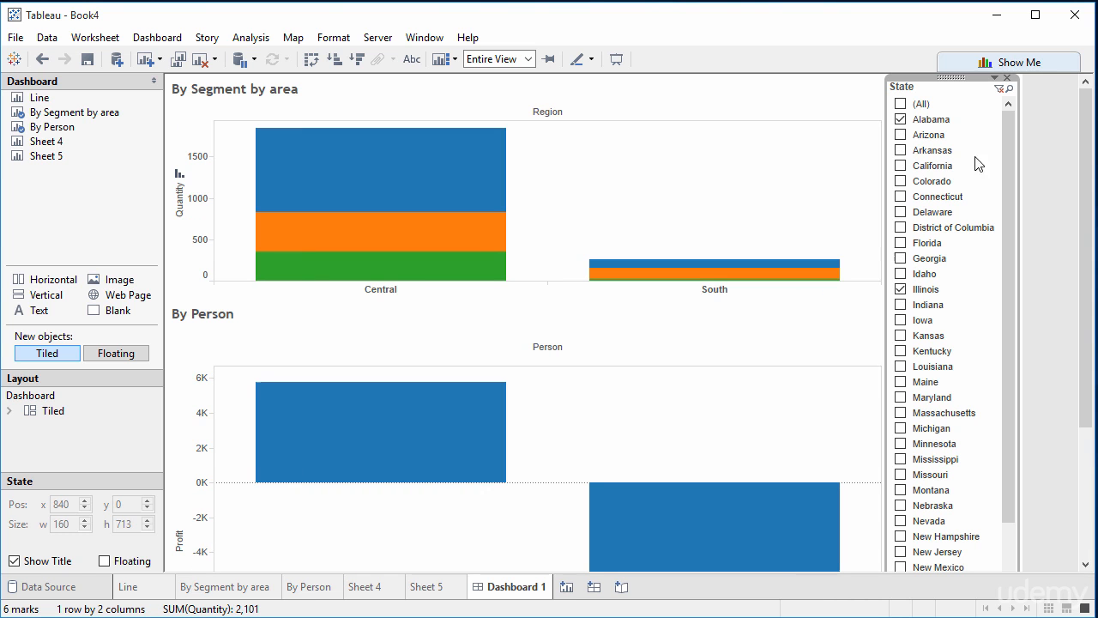
Step: Check in the State filter's options that it applies to all worksheets using this data source
click(995, 78)
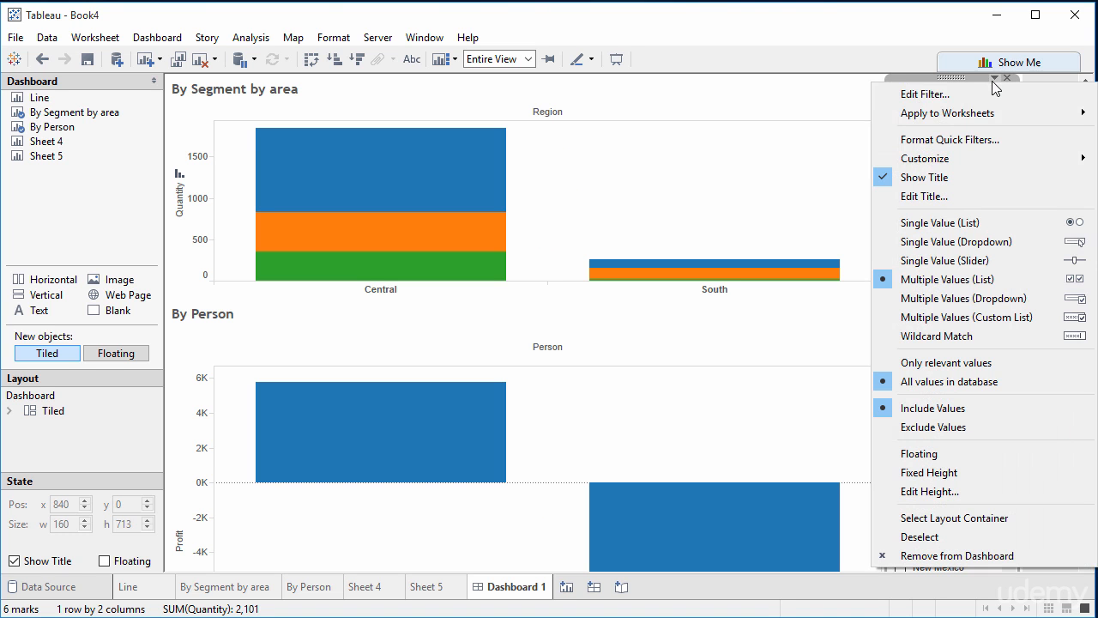
mouse_move(976, 110)
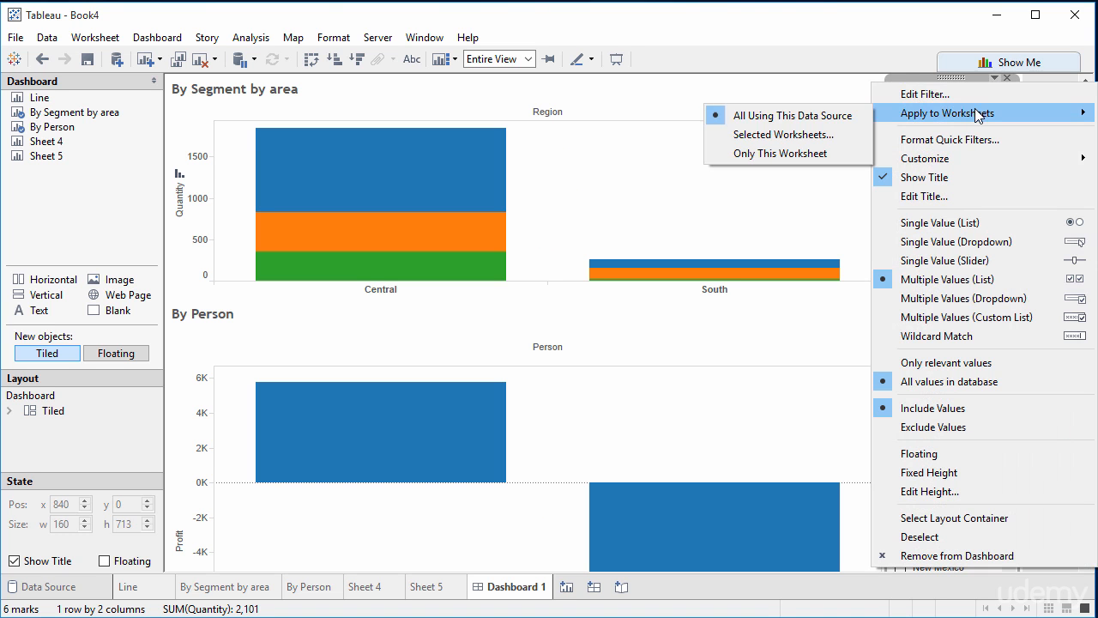
click(831, 116)
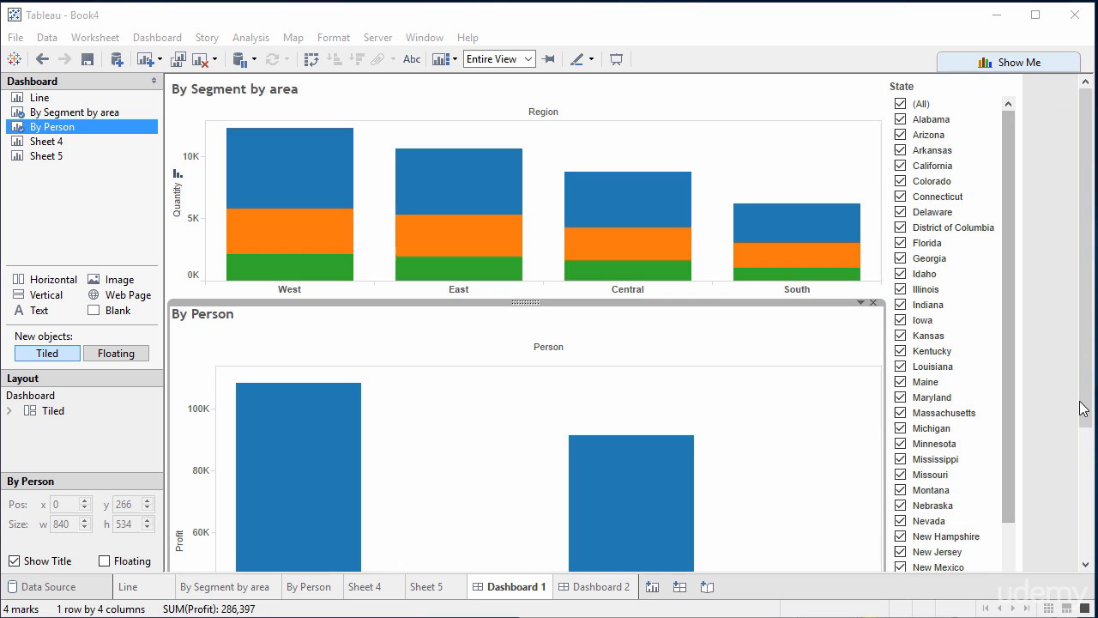
scroll(1090, 498, down, 5)
drag(1089, 500, 1094, 280)
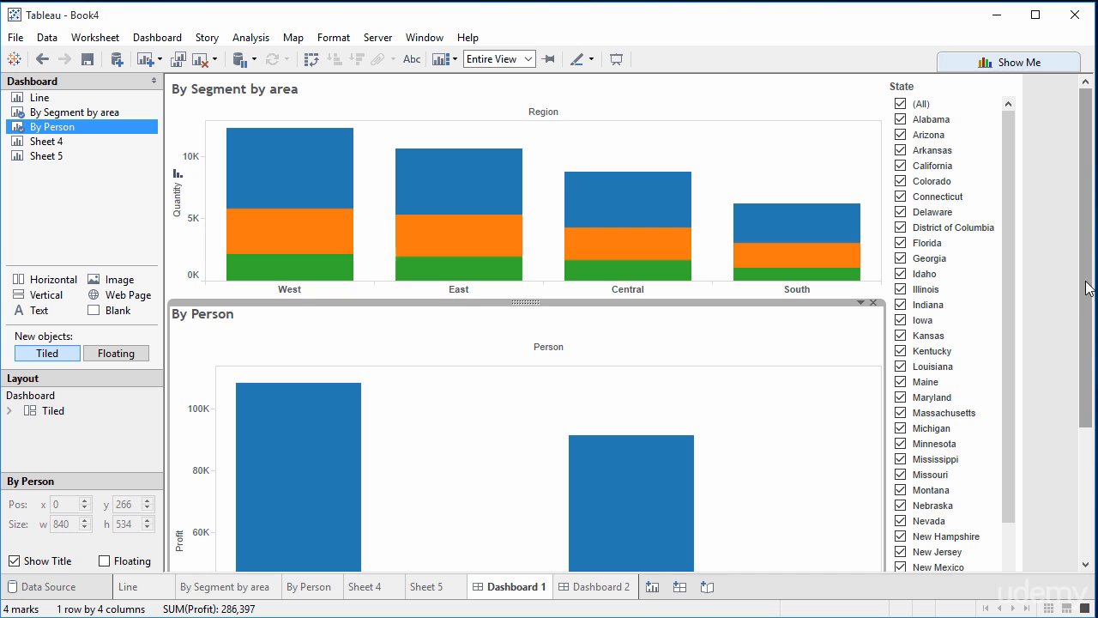
mouse_move(346, 199)
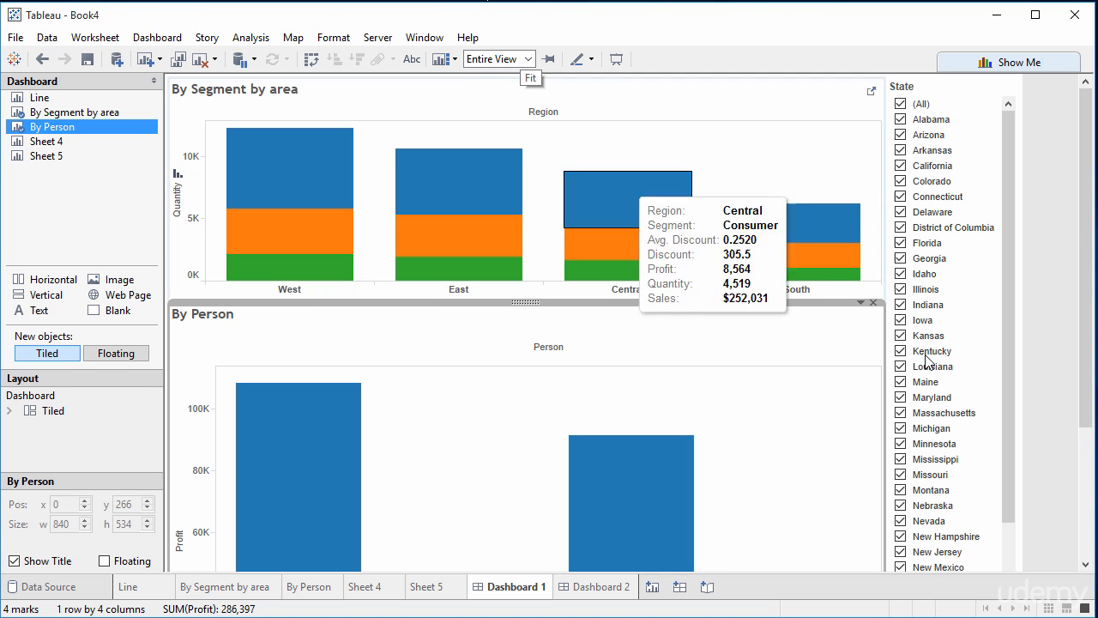
Step: Open Dashboard 2 and try the Small Blog Portrait and A4 Landscape size presets on it
click(621, 591)
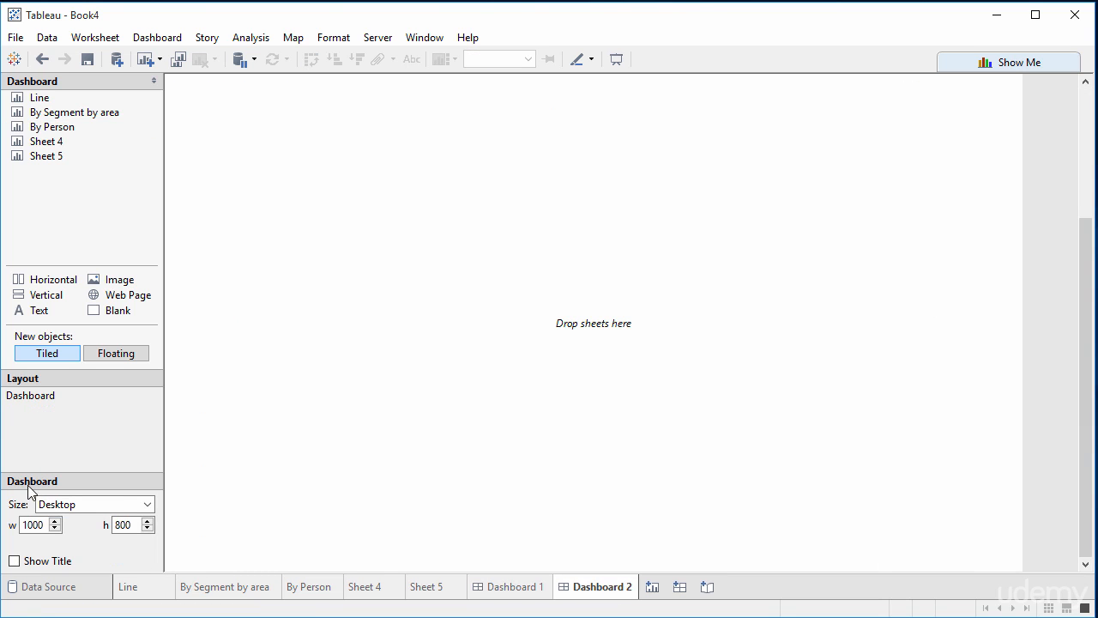
click(120, 505)
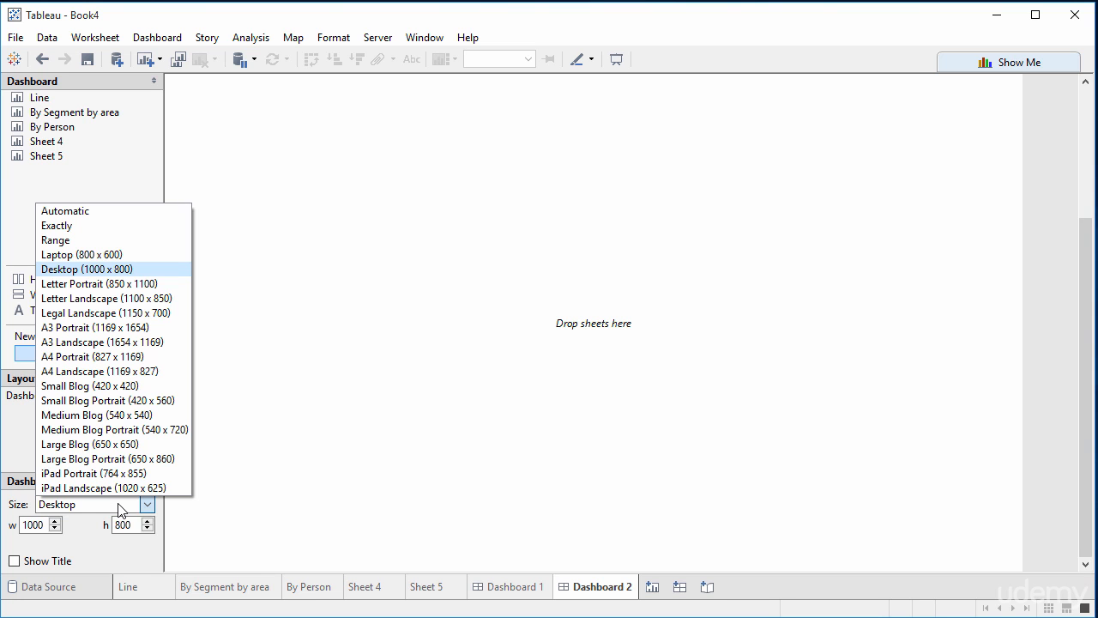
click(121, 400)
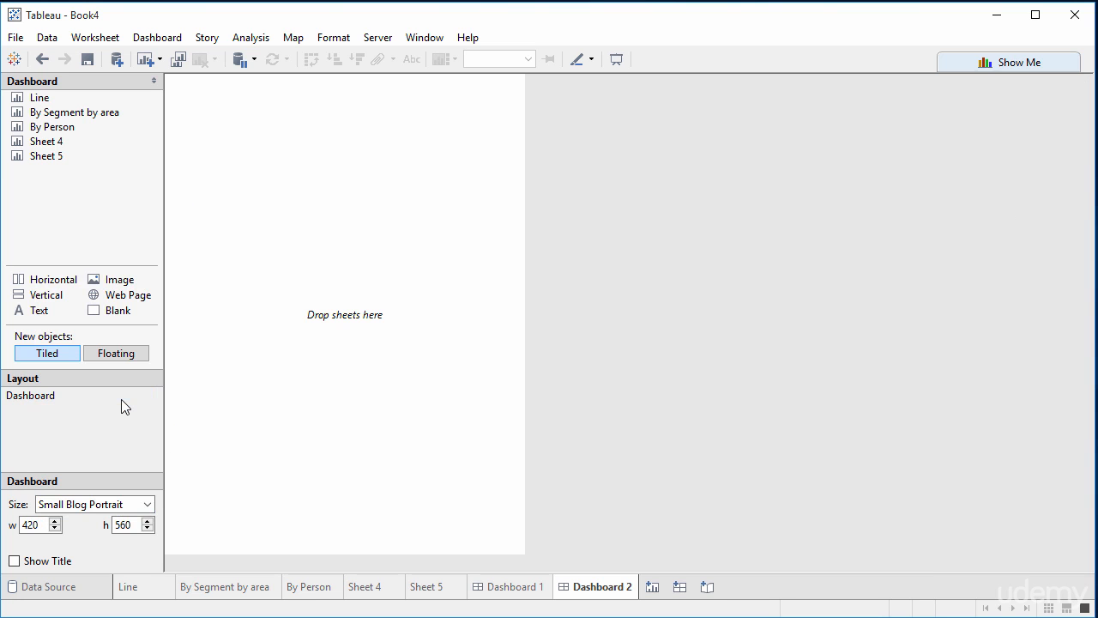
click(106, 505)
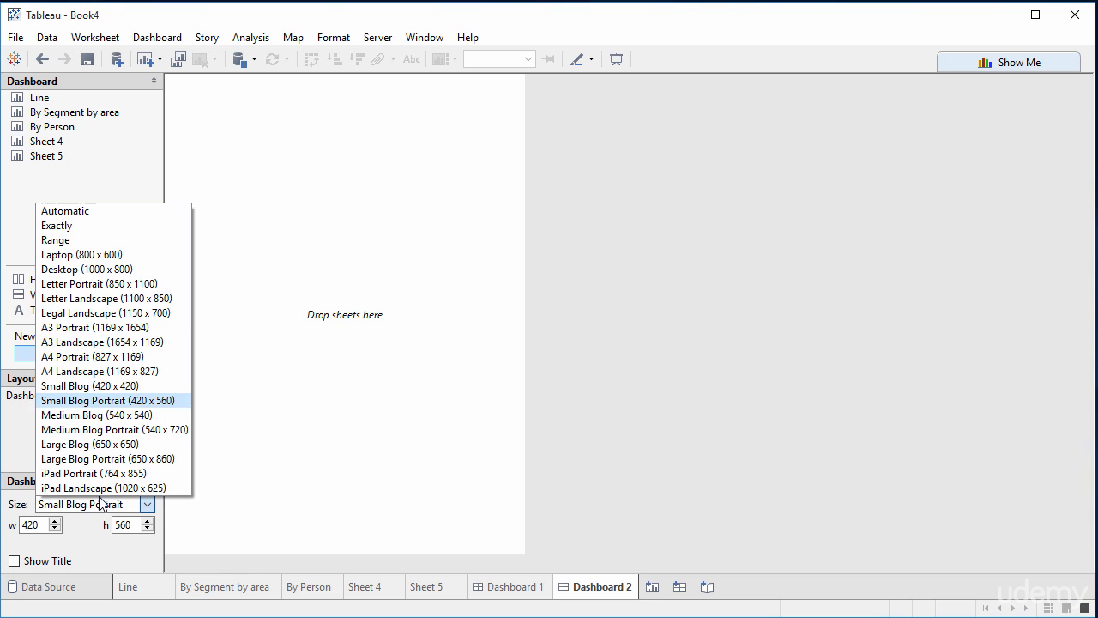
click(85, 371)
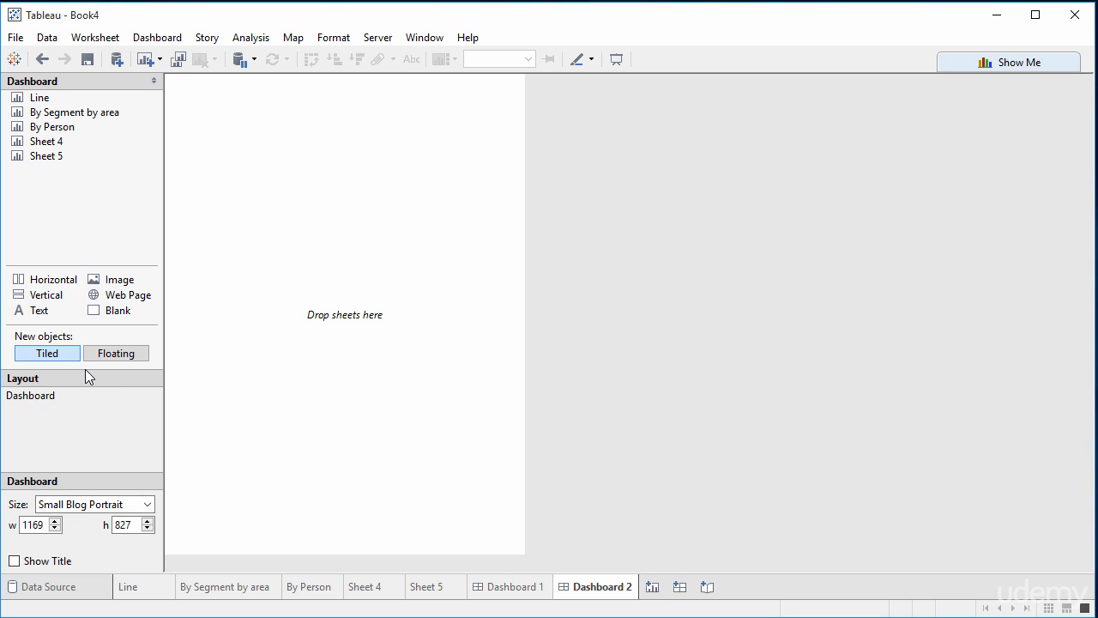
Step: Set the dashboard's exact size to 800 wide by 500 high
double_click(45, 524)
text(800)
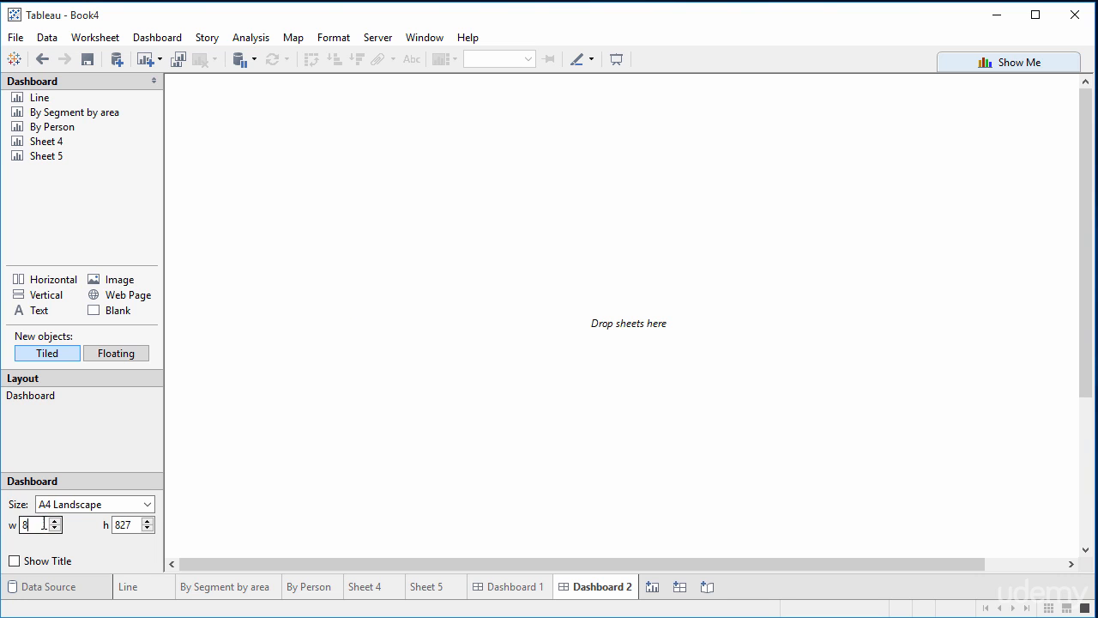
click(125, 529)
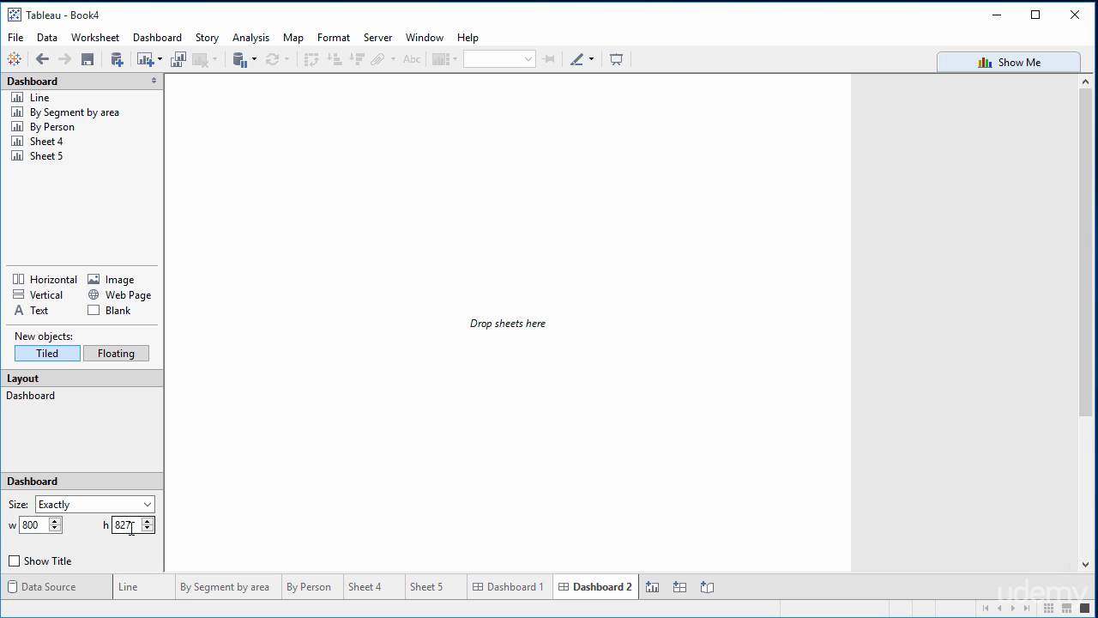
drag(131, 529, 106, 520)
text(600)
key(Tab)
text(500)
key(Tab)
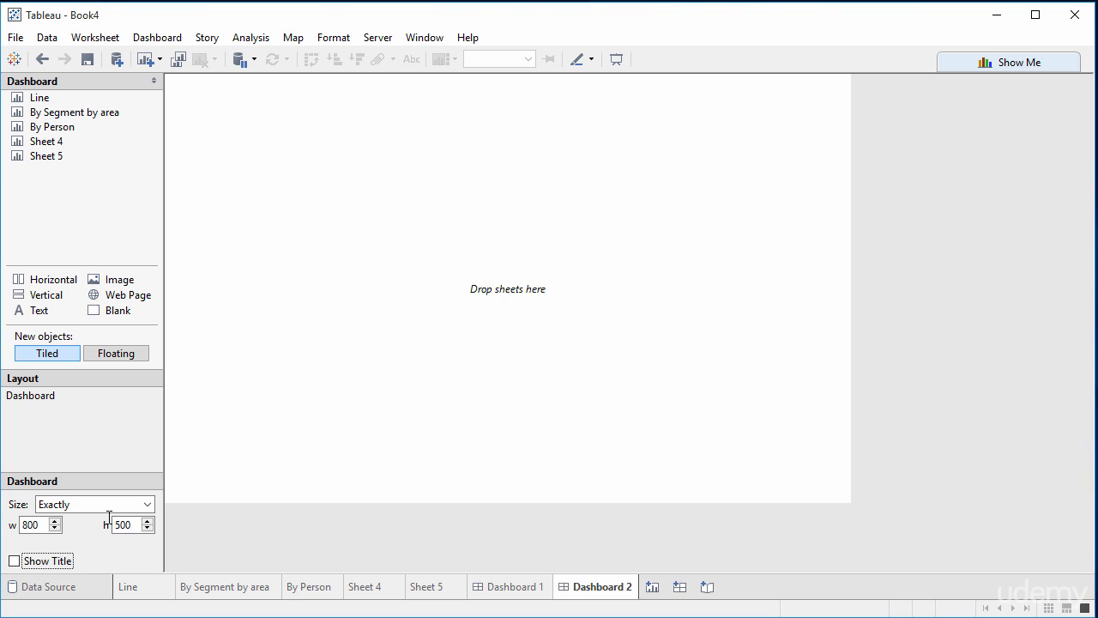
Step: Place the Line sheet on Dashboard 2, with By Segment by area to its left and By Person below it
mouse_move(546, 590)
drag(40, 101, 197, 106)
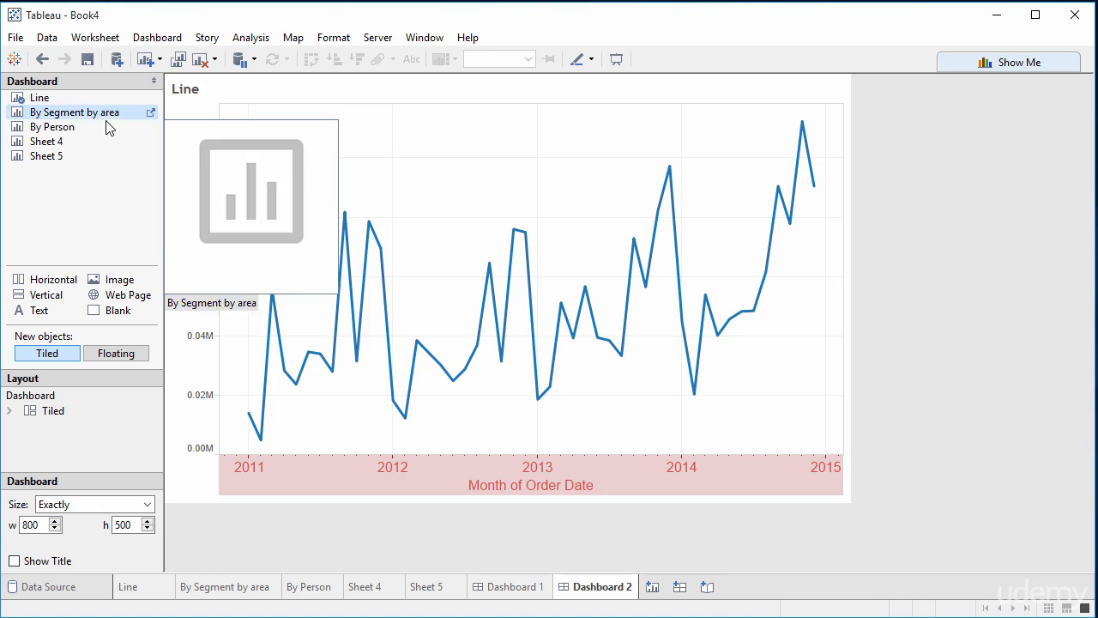
mouse_move(103, 114)
mouse_down()
mouse_move(171, 253)
mouse_move(314, 270)
mouse_move(326, 292)
mouse_up()
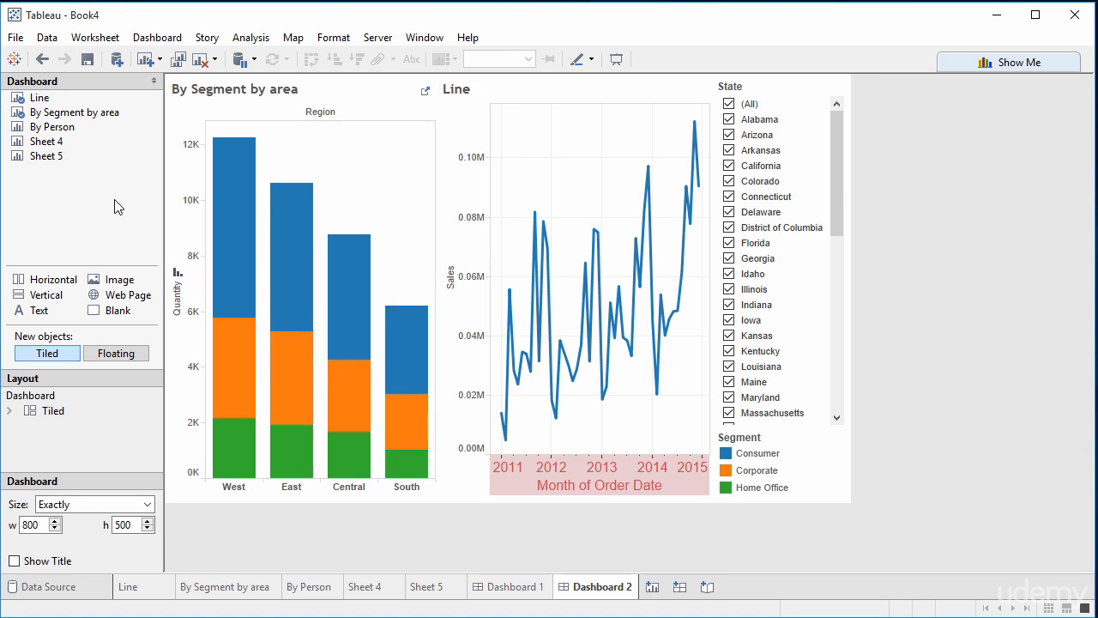
mouse_move(52, 127)
mouse_down()
mouse_move(558, 400)
mouse_move(567, 420)
mouse_up()
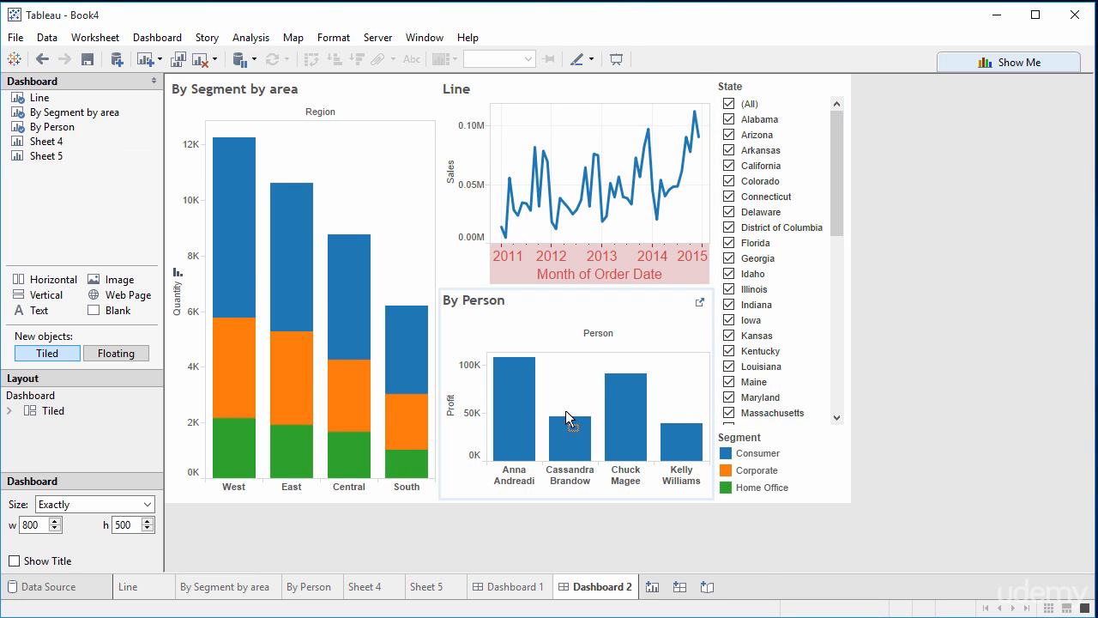
Step: Place Sheet 4 below By Segment by area on Dashboard 2 and limit the State filter to Alabama
drag(47, 141, 371, 431)
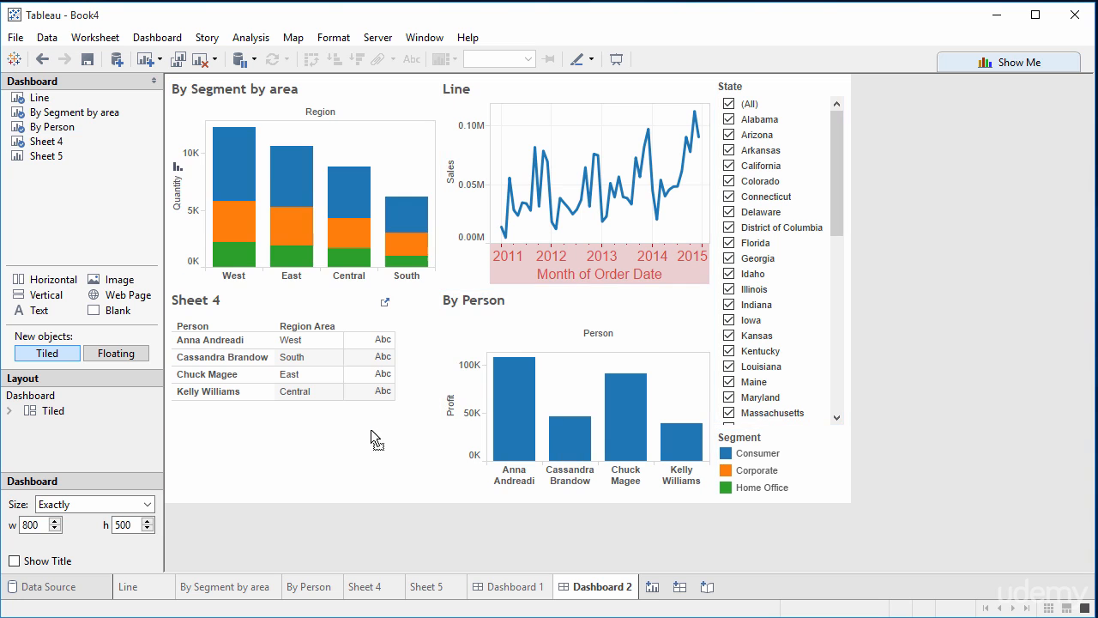
click(728, 103)
click(728, 120)
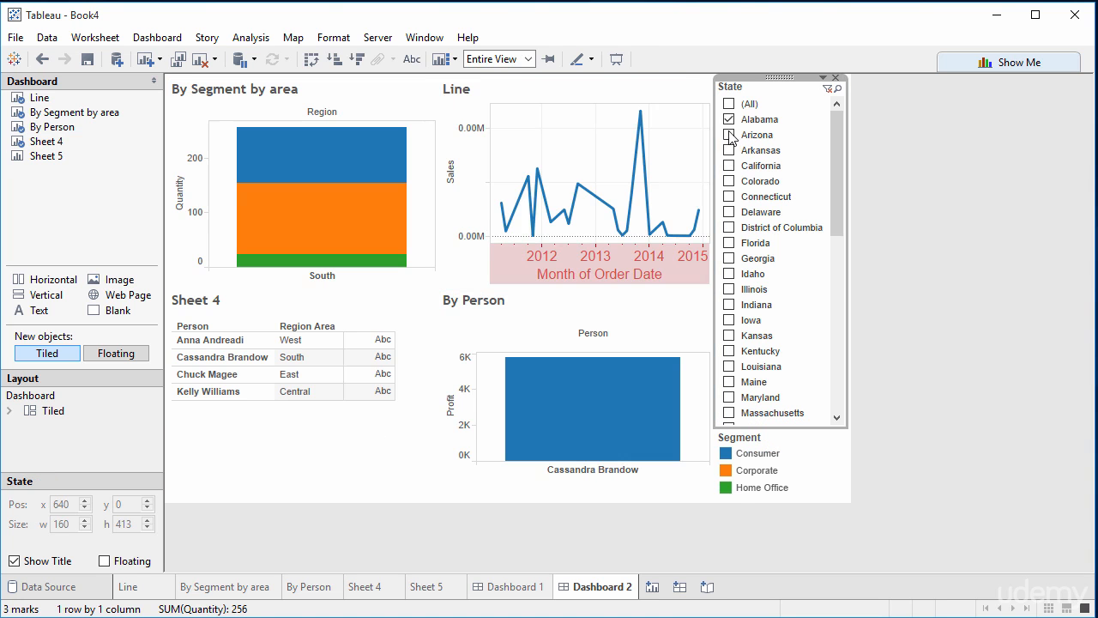
click(729, 136)
click(732, 134)
click(734, 121)
click(730, 120)
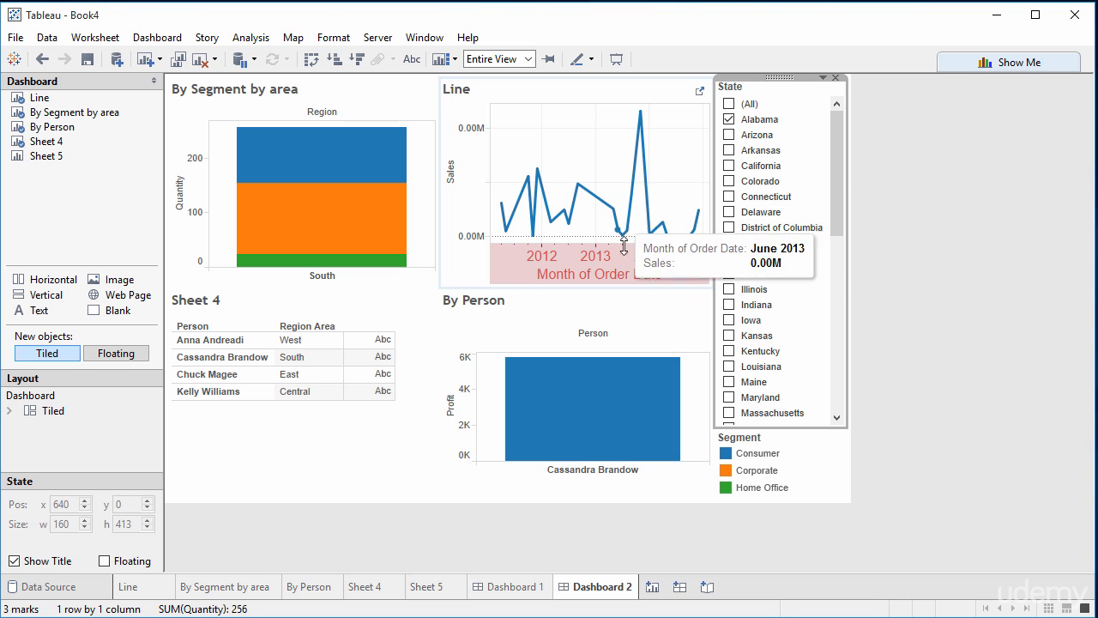
Step: Review the range and tick mark settings of the Line chart's Sales axis, leaving them unchanged
right_click(471, 129)
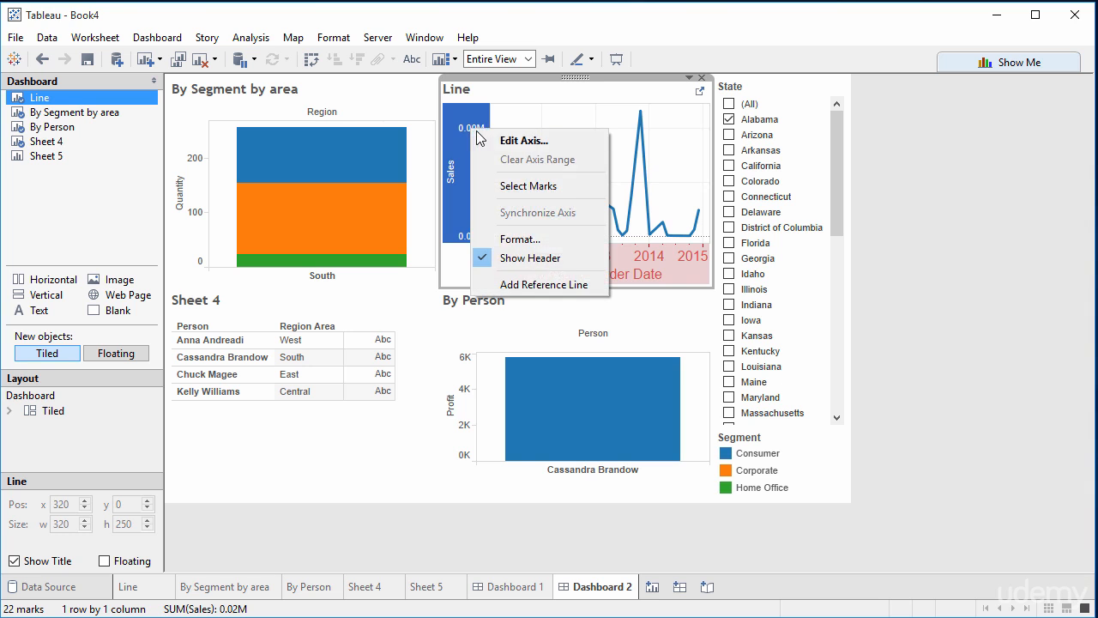
click(488, 136)
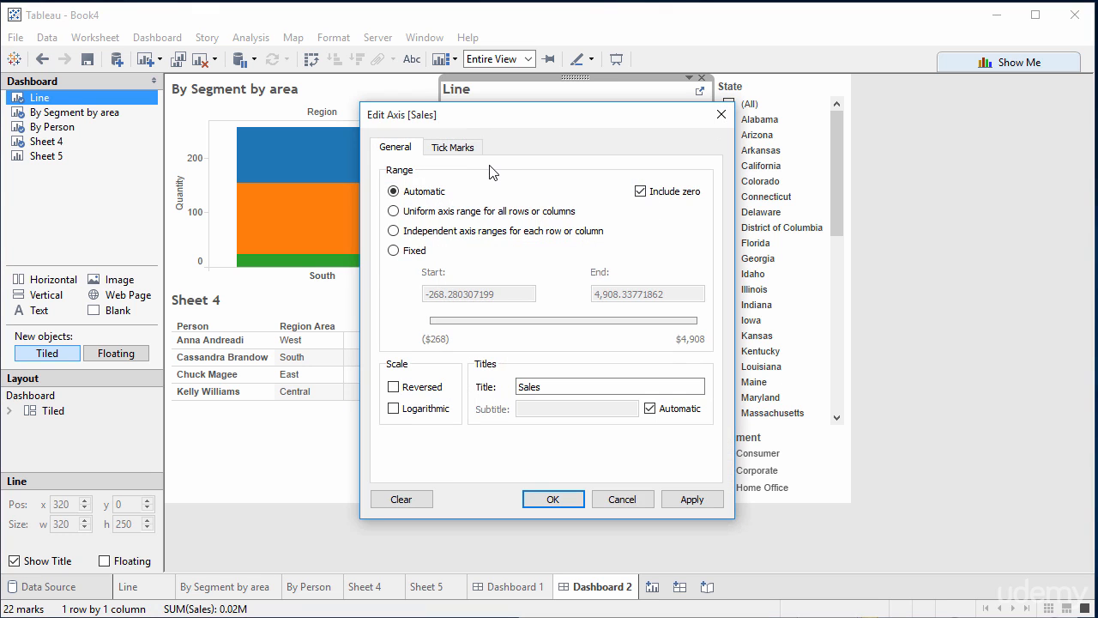
click(451, 151)
click(403, 149)
click(614, 499)
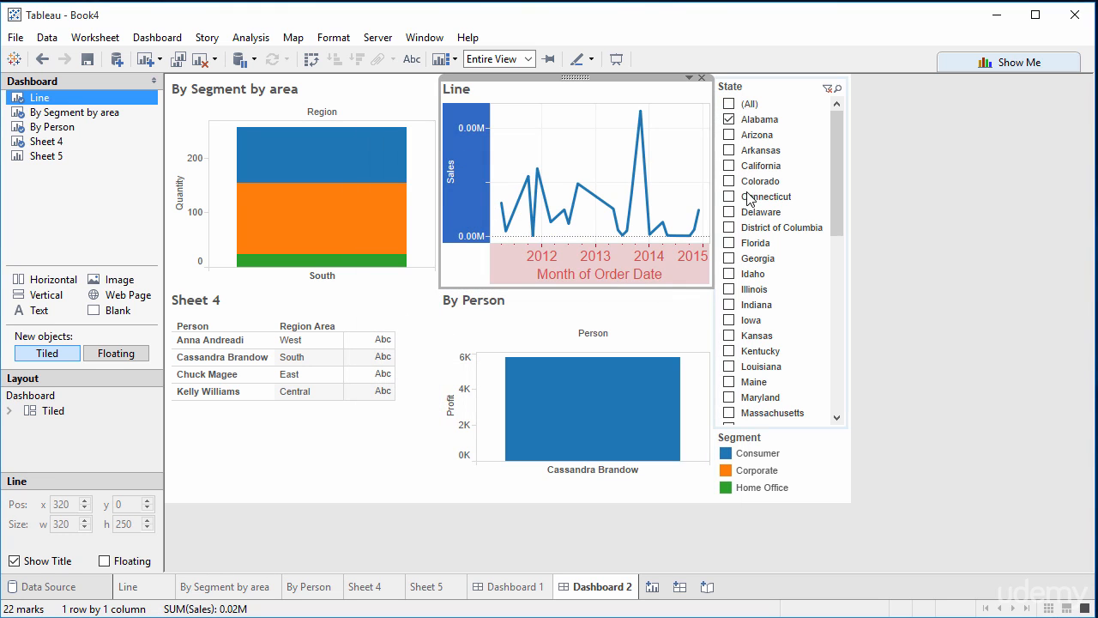
Step: Extend the State filter selection with every state from Arizona through Georgia
click(736, 138)
click(731, 135)
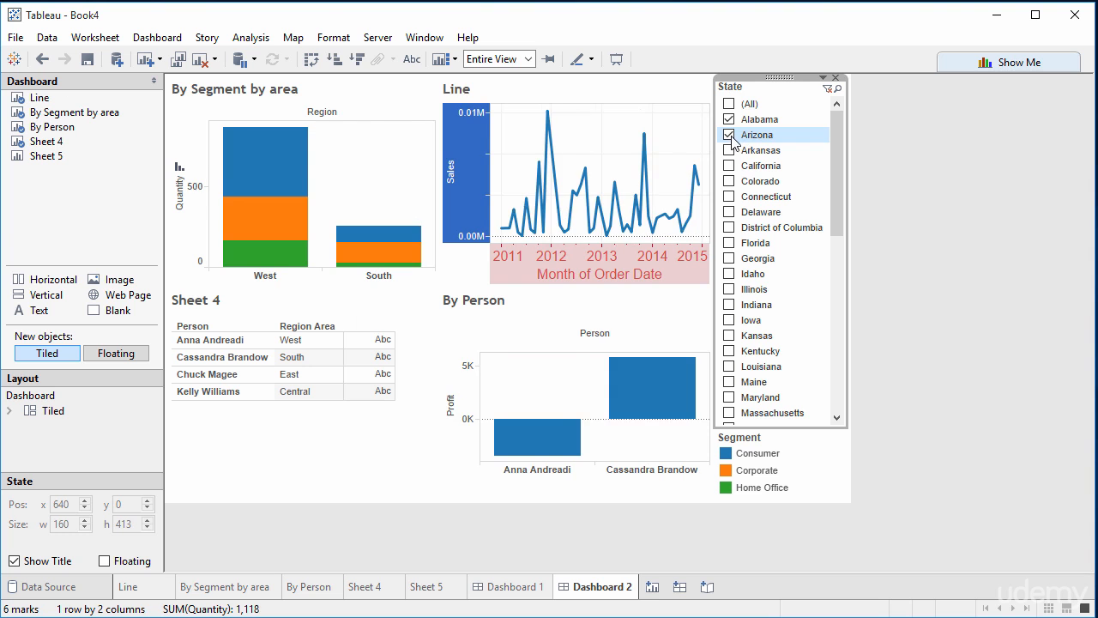
click(730, 151)
click(730, 168)
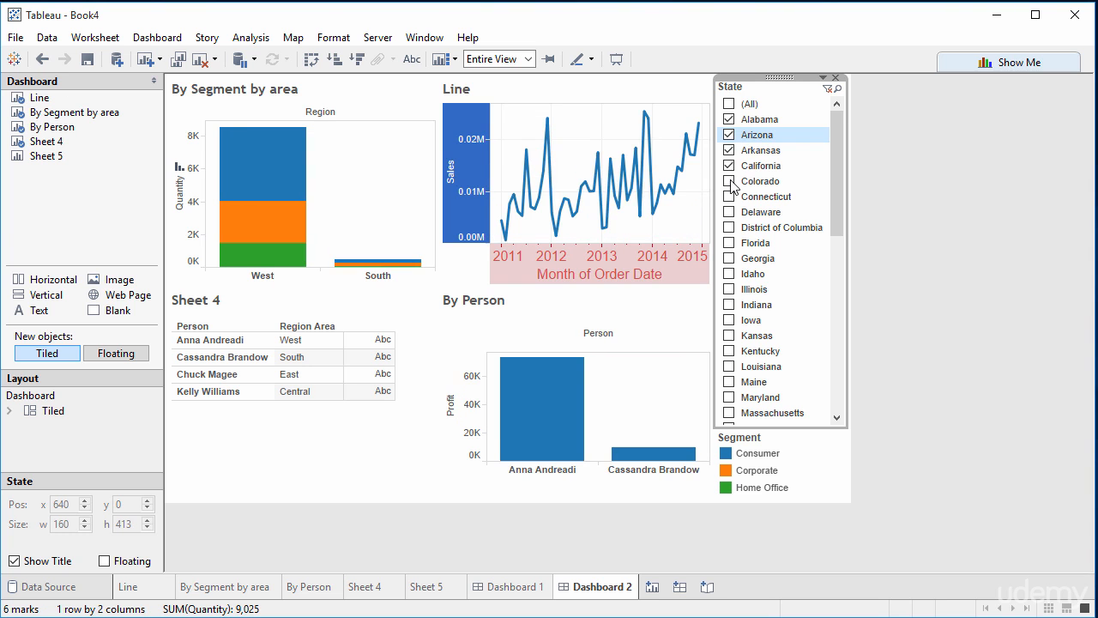
click(730, 181)
click(731, 196)
click(730, 213)
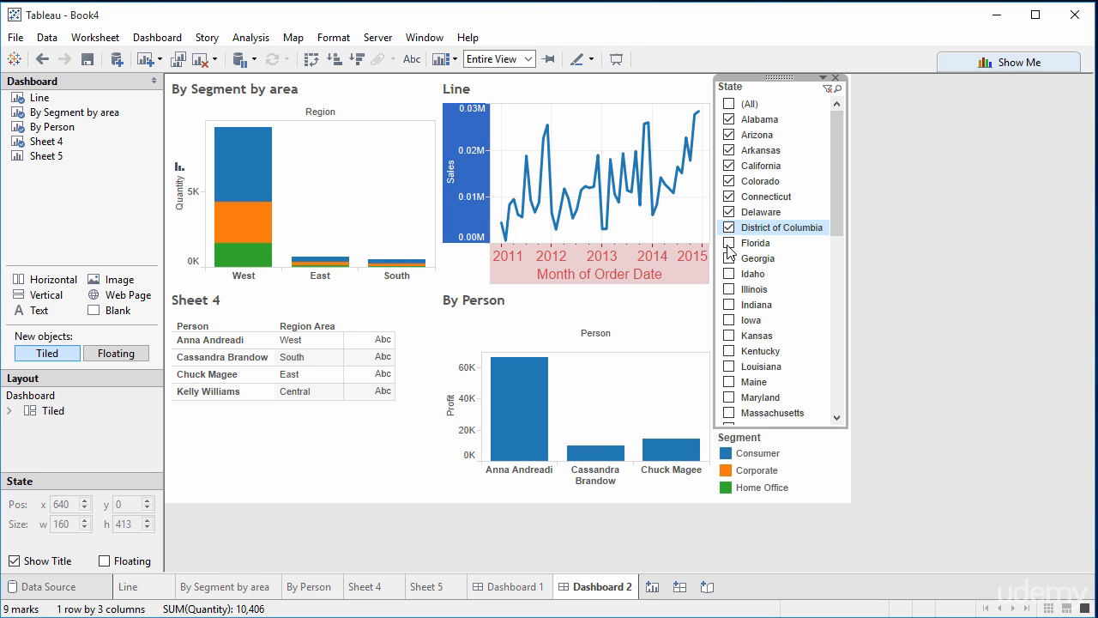
click(729, 244)
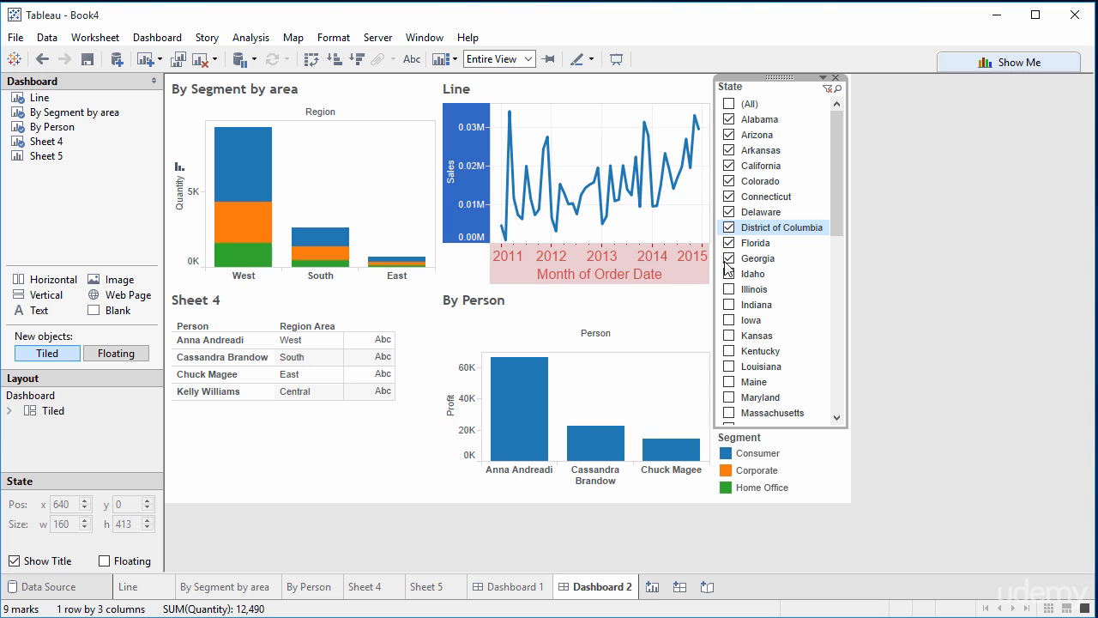
Step: Clear all states in the State filter and show only Florida
click(730, 104)
click(729, 104)
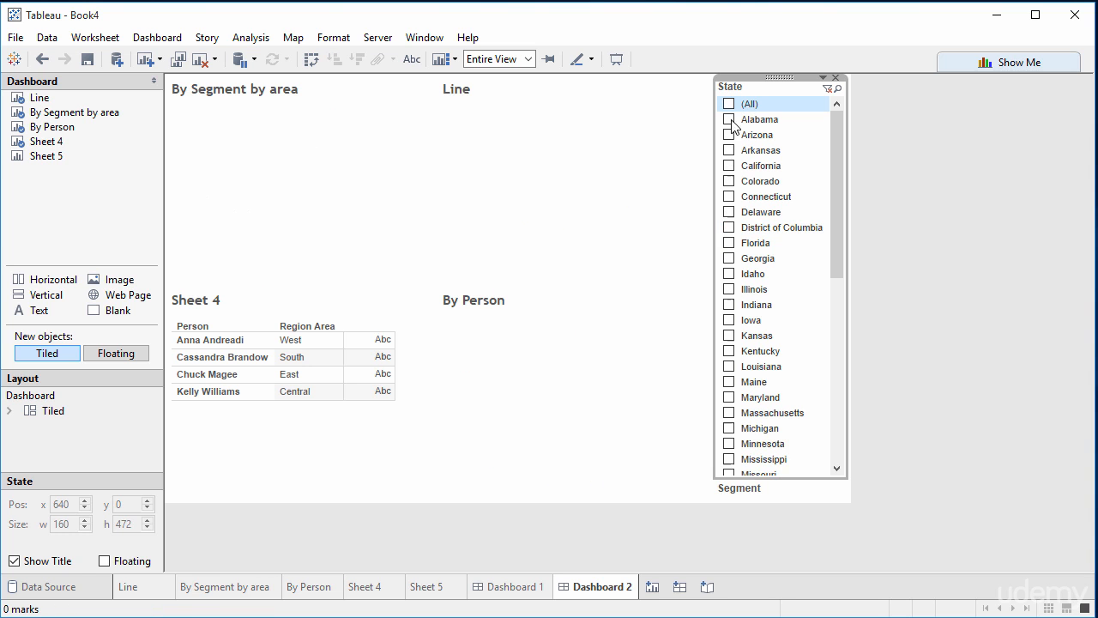
click(733, 243)
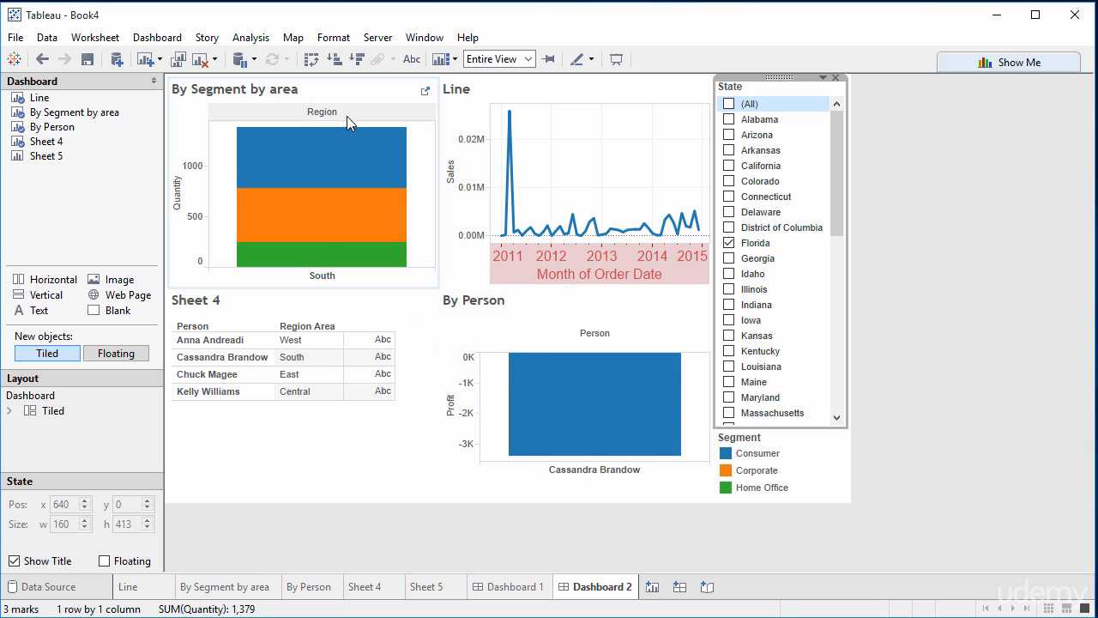
mouse_move(339, 182)
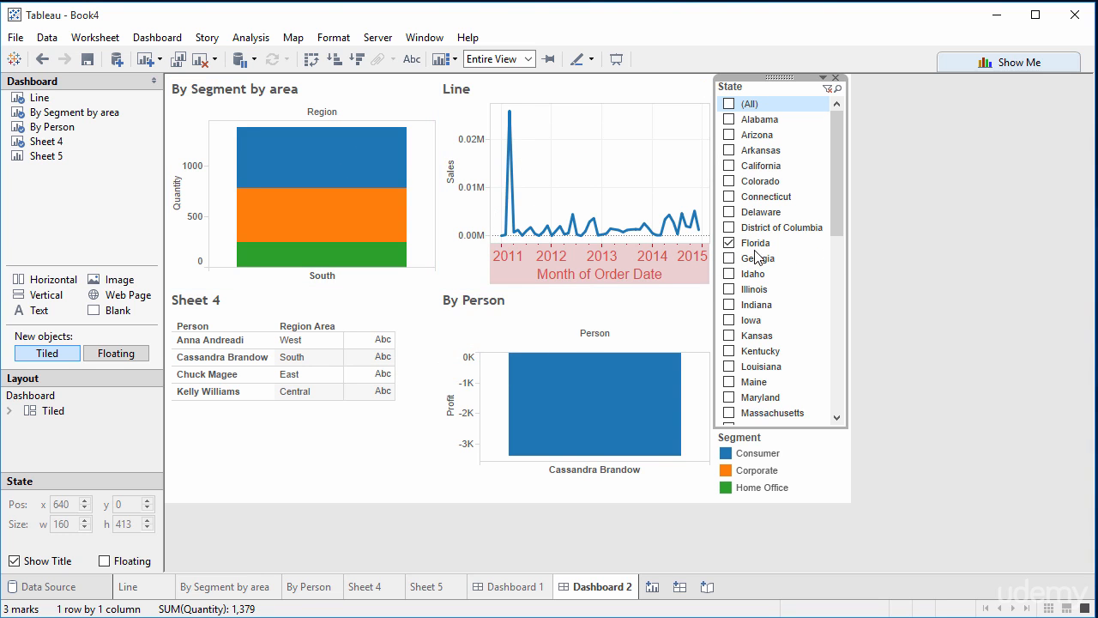
Step: Deselect Florida and filter Dashboard 2 to a single other state further down the State list
click(731, 244)
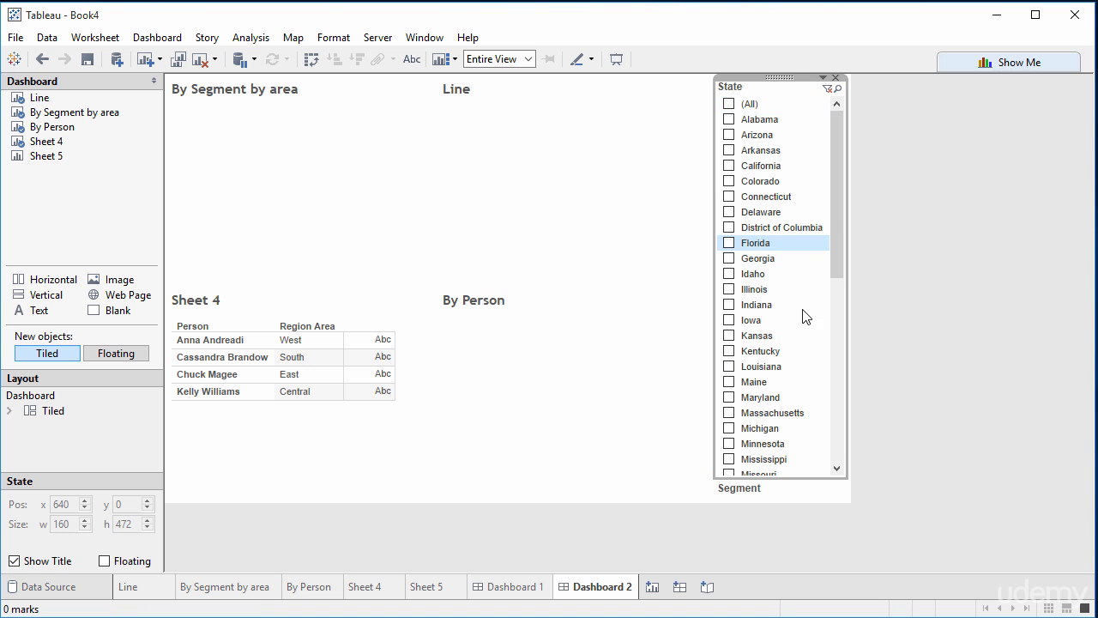
click(832, 333)
click(730, 321)
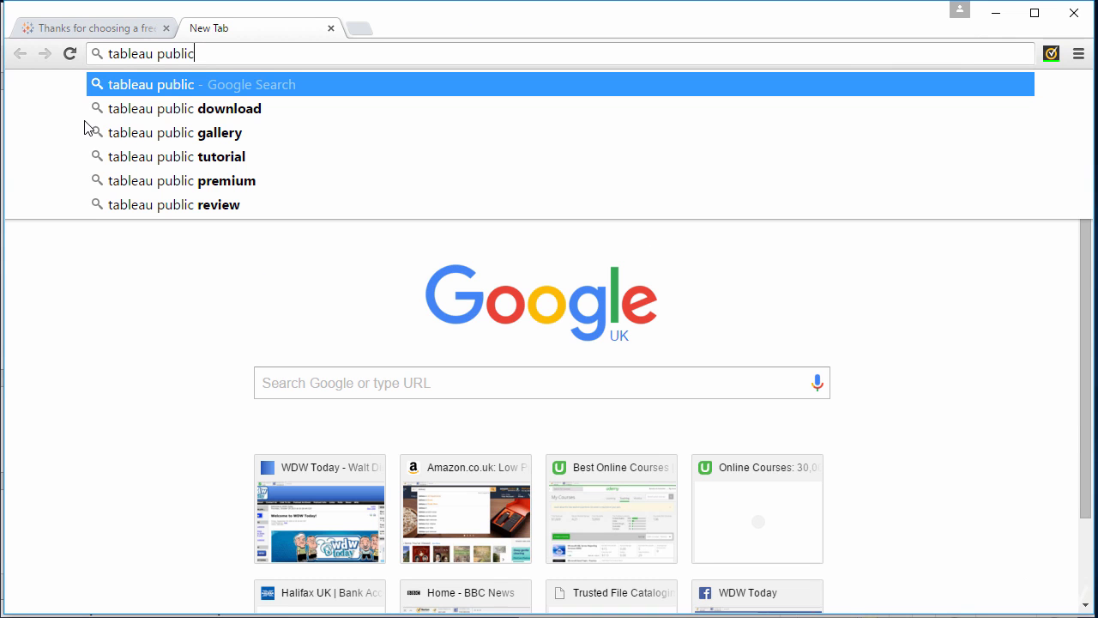
Step: In the web browser, search for "tableau public", open the Tableau Public site and go to its Gallery
click(166, 88)
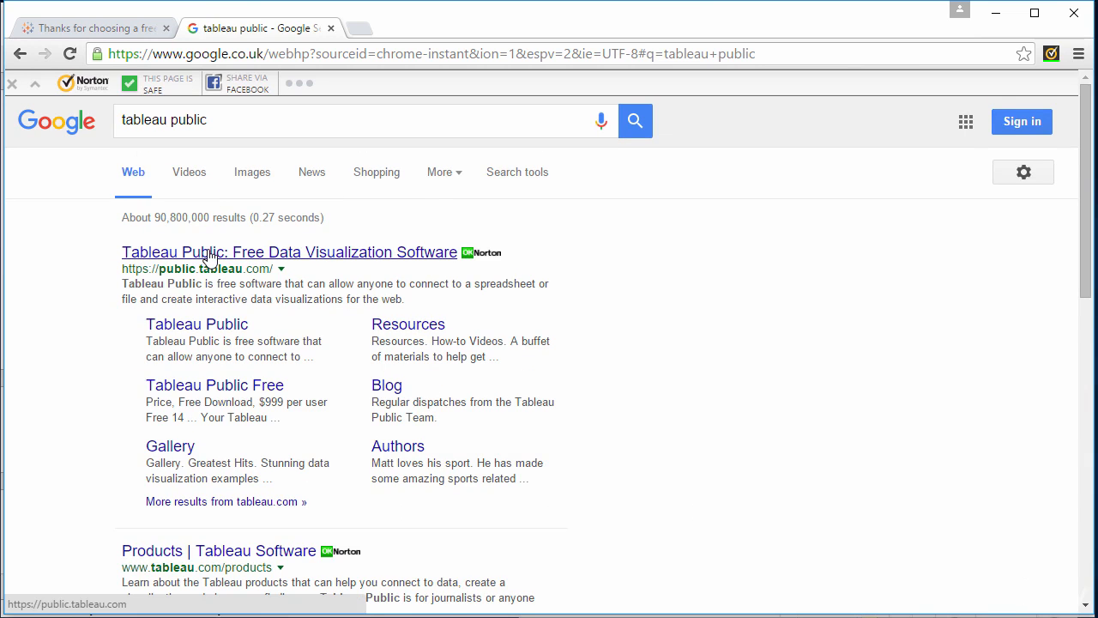
click(209, 252)
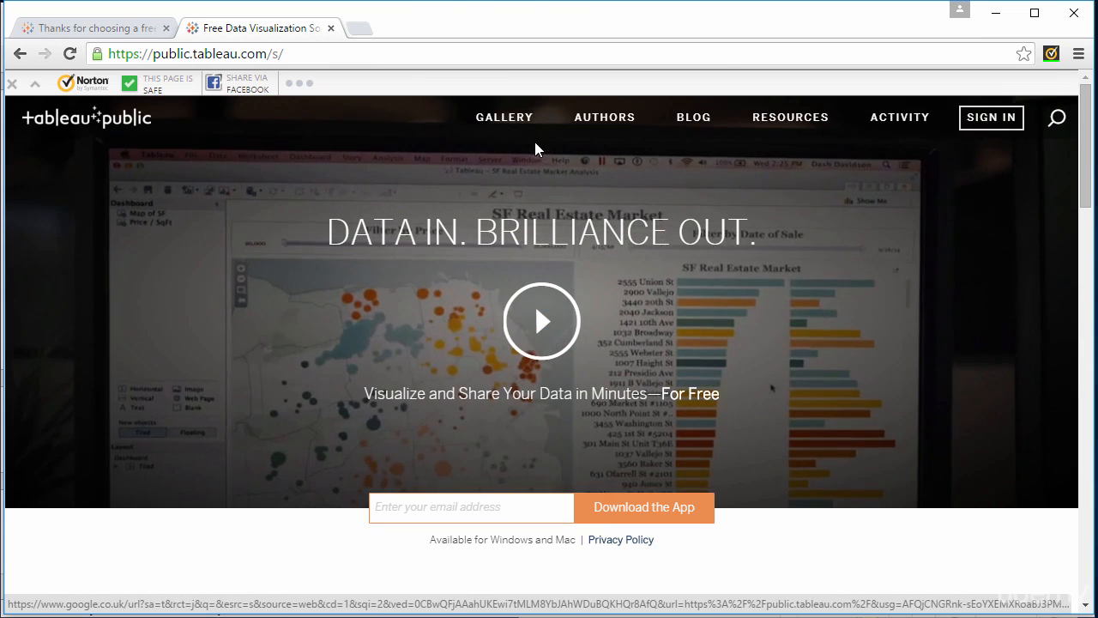
click(521, 132)
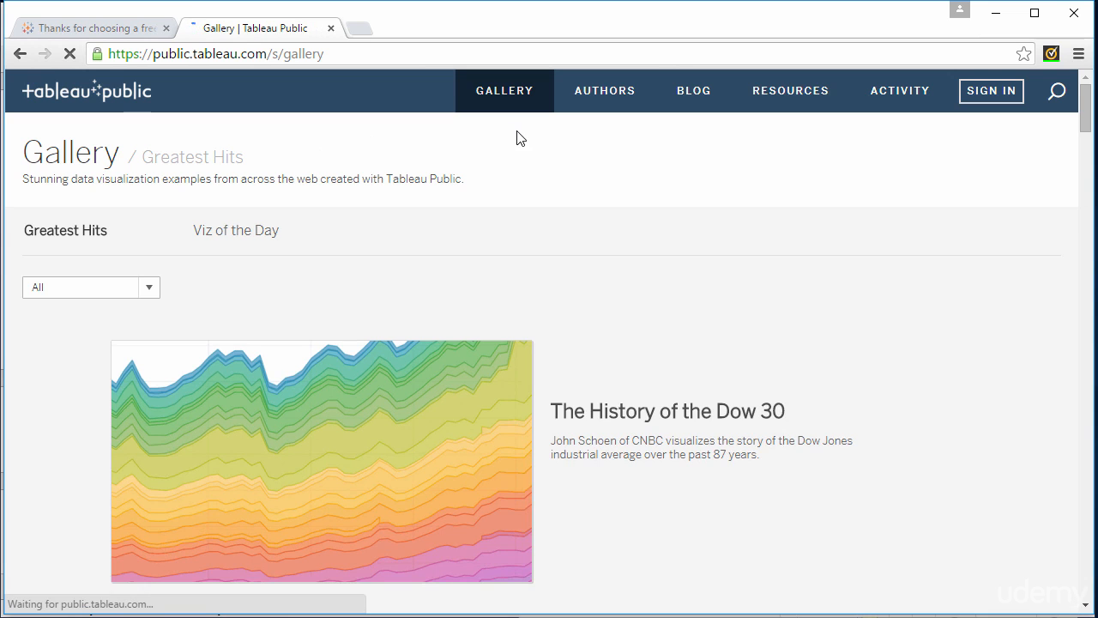
Step: Look through the Greatest Hits visualizations down to Global Hunger Index 2014 and return to Tableau's Dashboard 2
drag(1087, 126, 1058, 341)
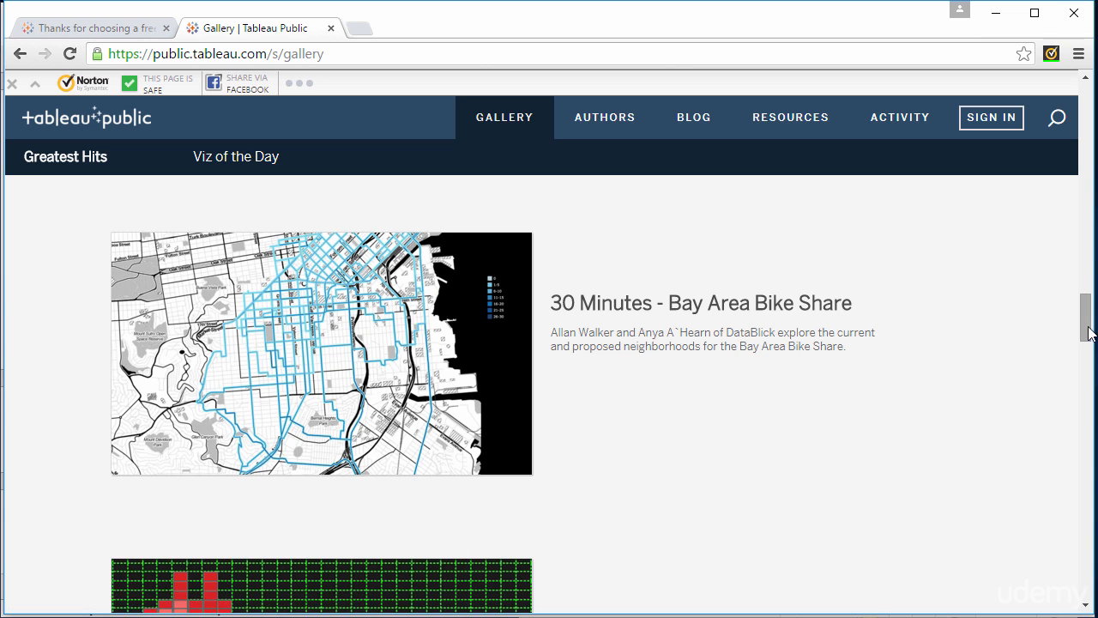
drag(1087, 334, 1077, 544)
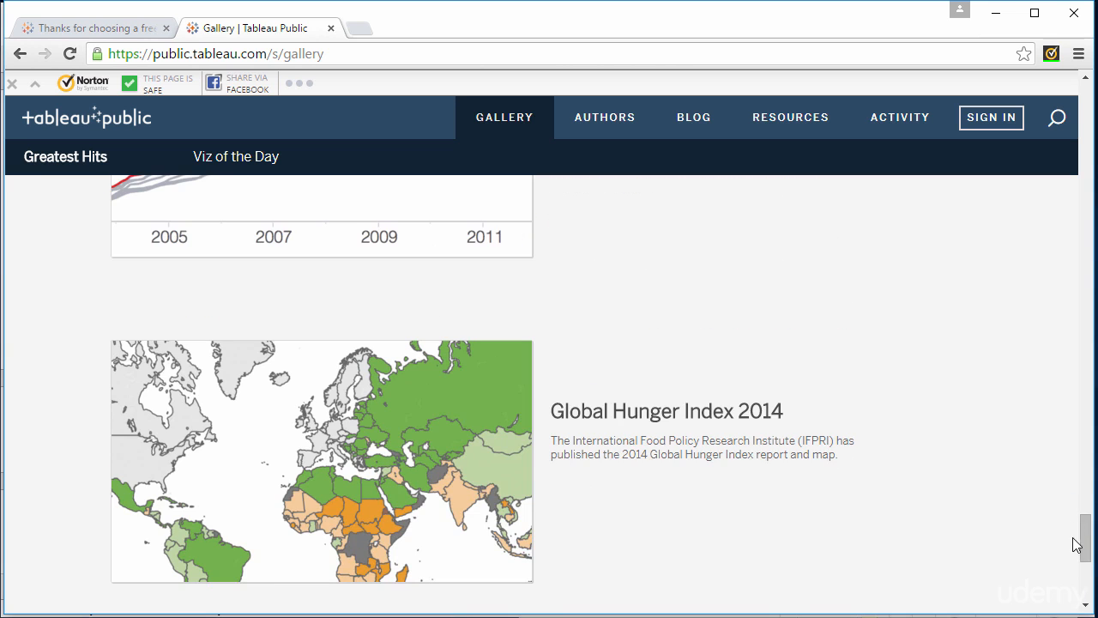
click(996, 13)
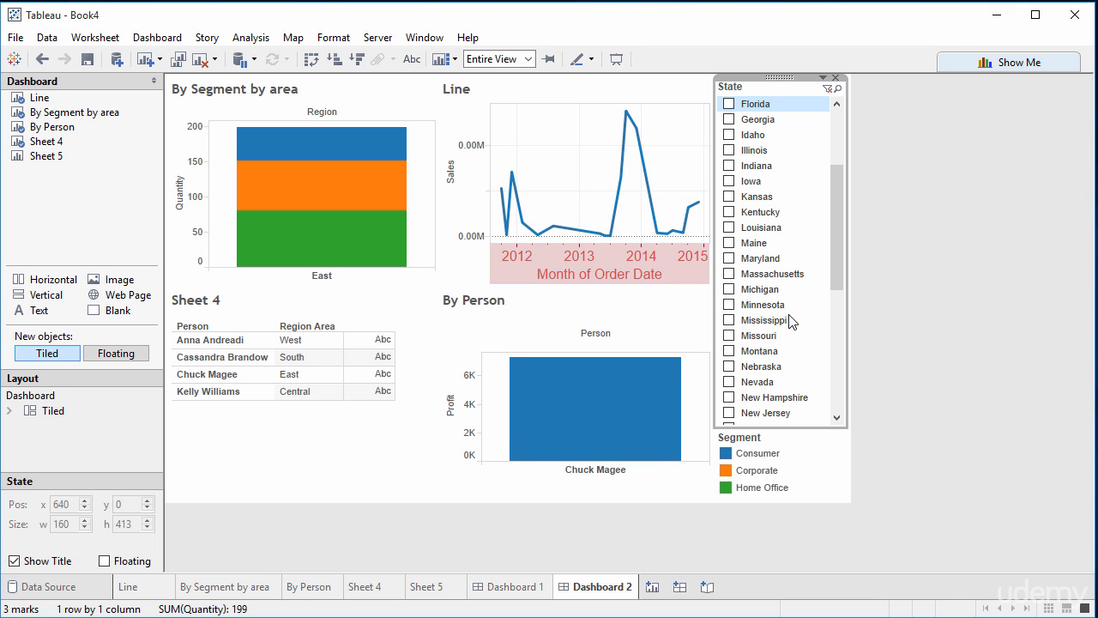
click(1032, 489)
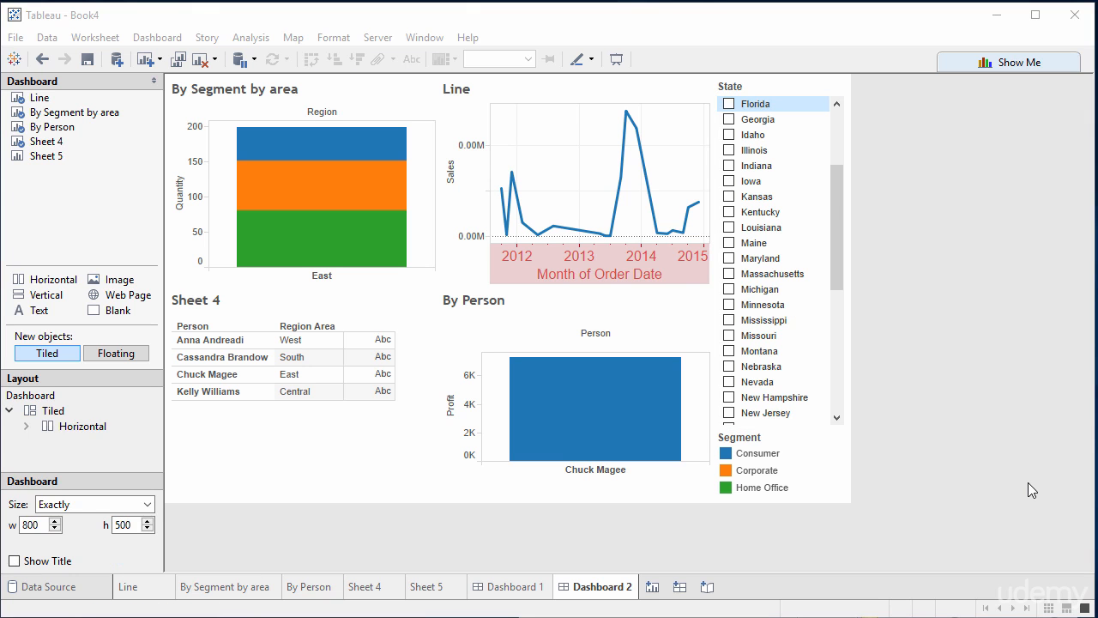
Step: Open Dashboard 1 and set its exact size to 500 wide by 500 high
click(502, 592)
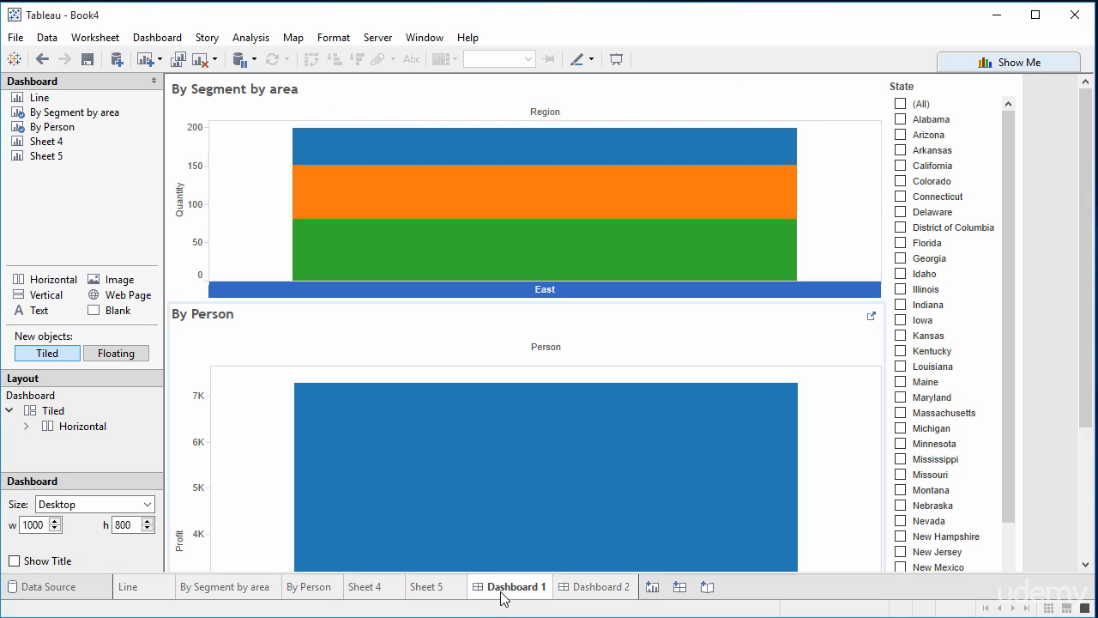
mouse_move(507, 596)
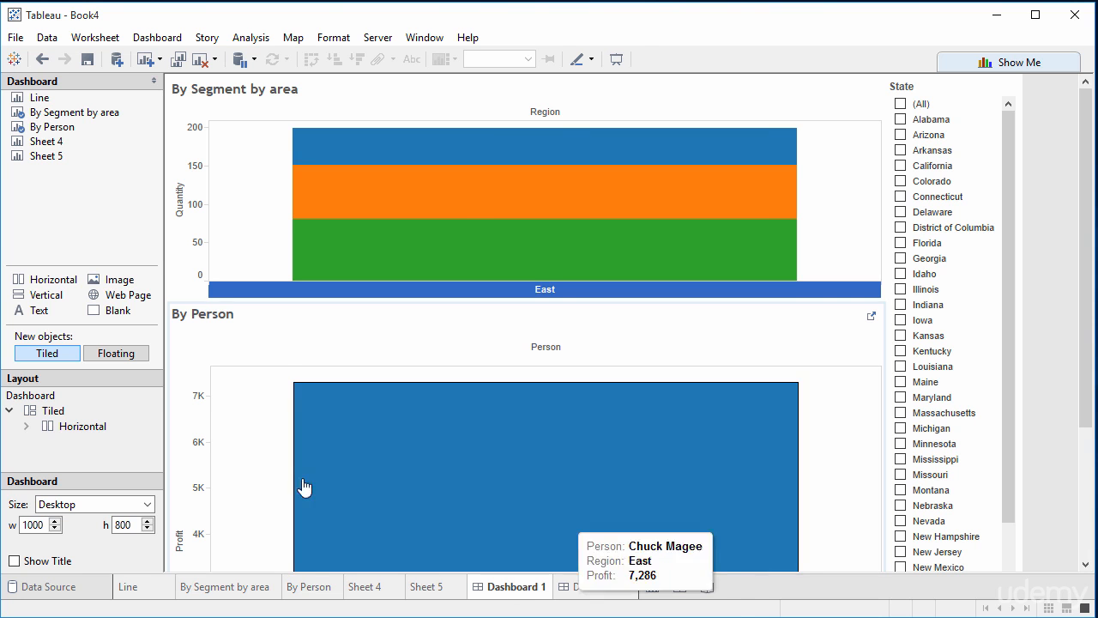
click(43, 399)
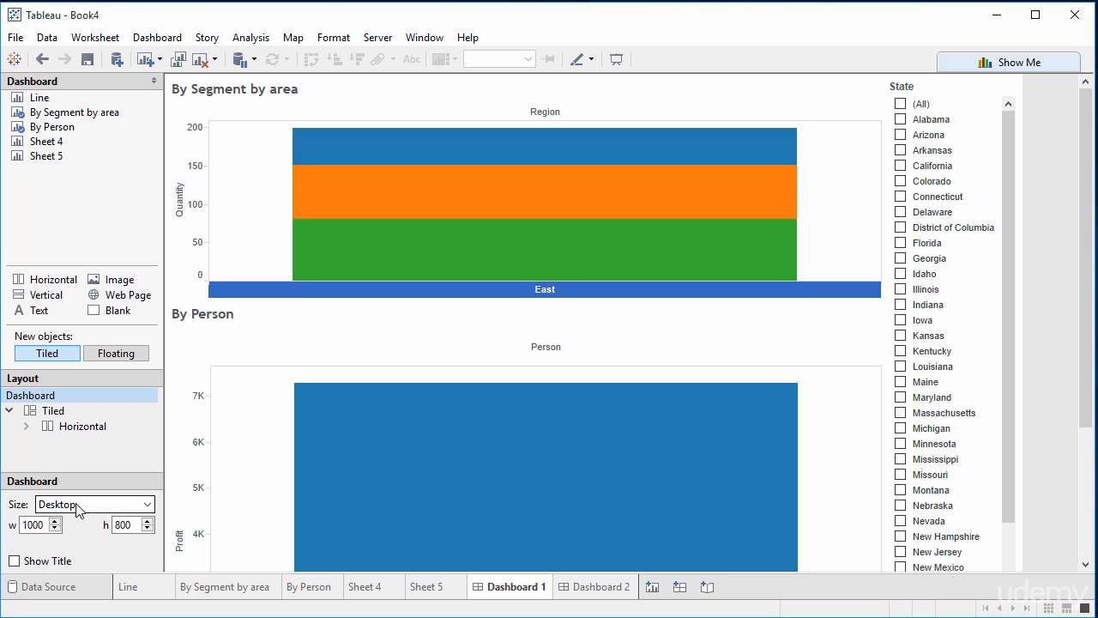
double_click(32, 525)
text(500)
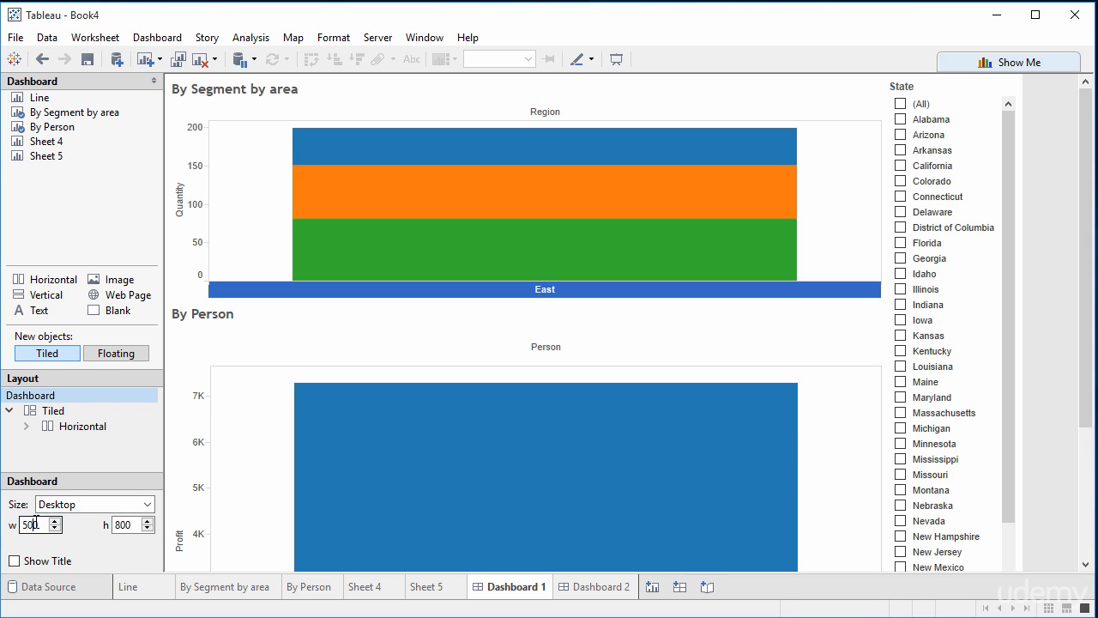
key(Return)
click(126, 524)
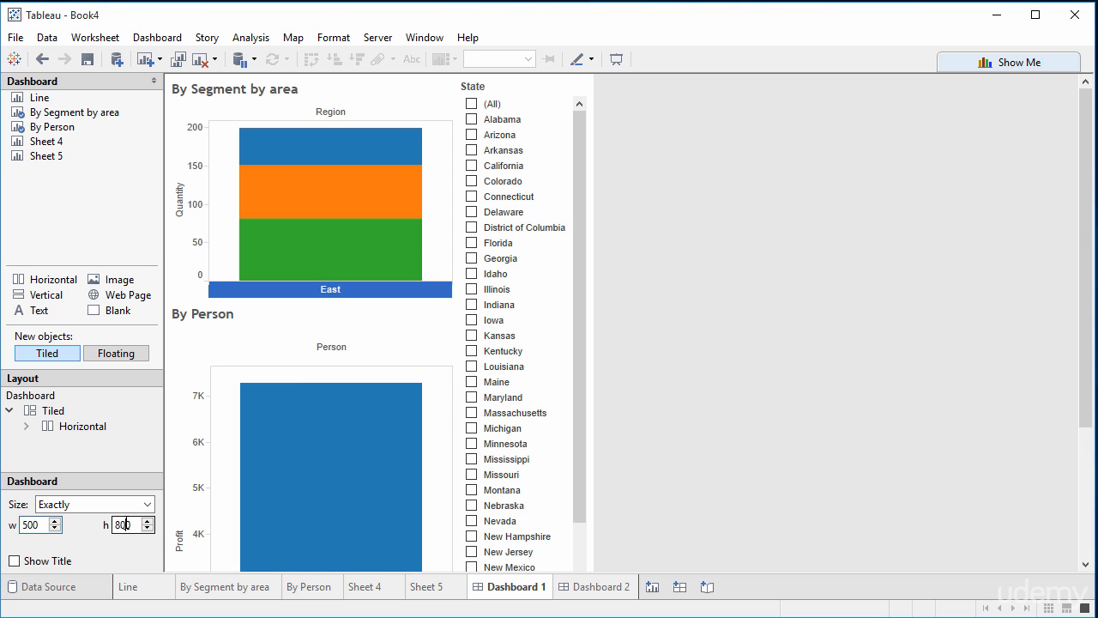
double_click(118, 524)
text(500)
key(Return)
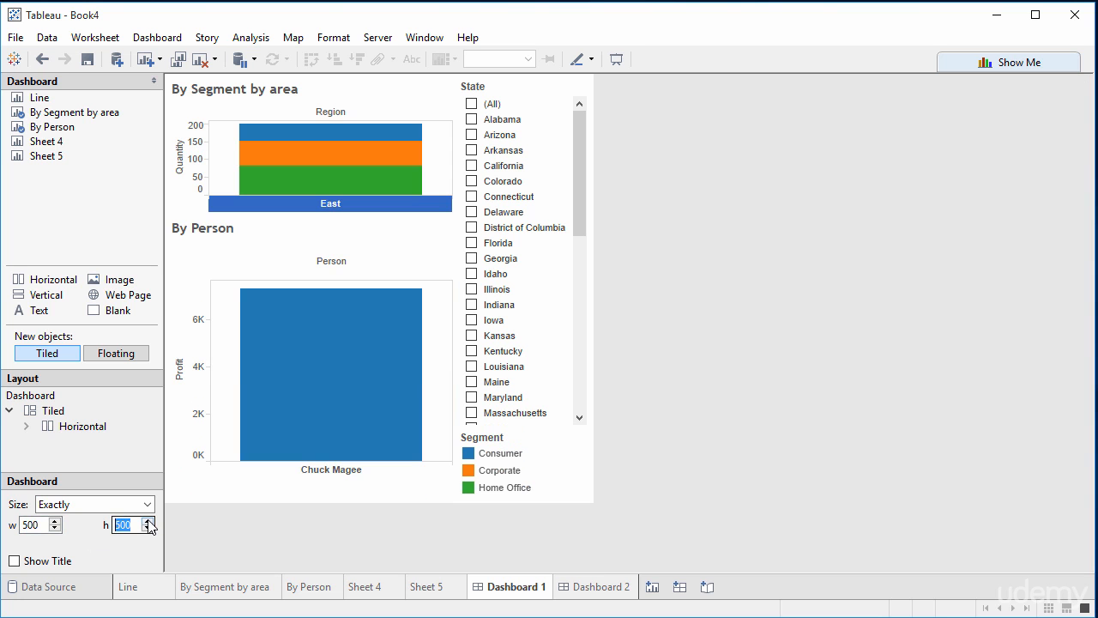
Step: Inspect the Tiled and Horizontal containers in Dashboard 1's layout hierarchy and reselect the whole dashboard
click(54, 412)
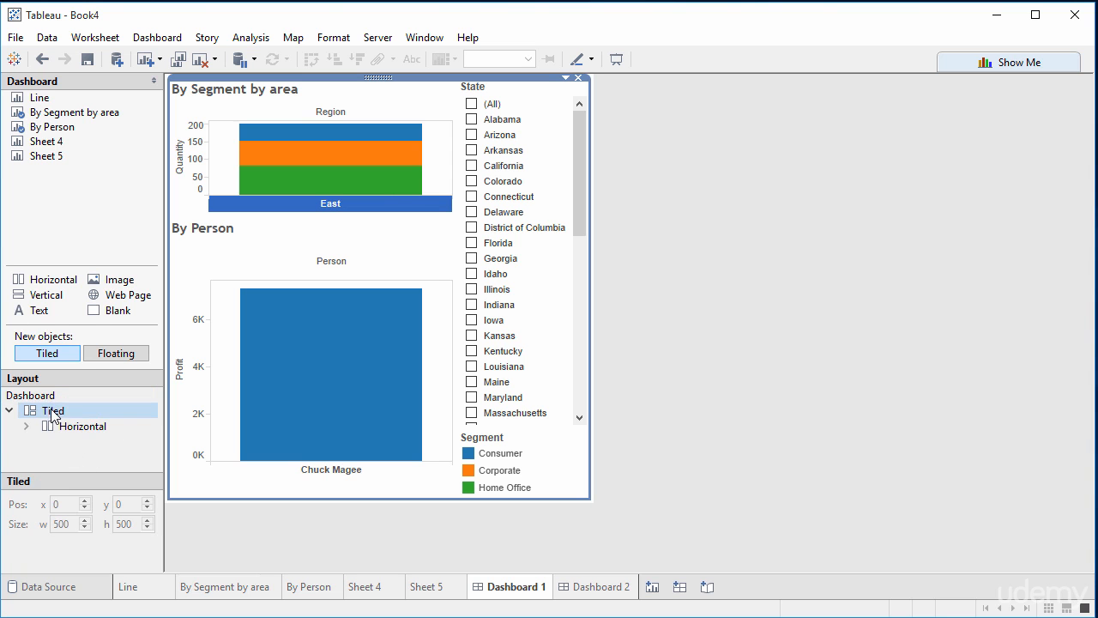
click(61, 427)
click(54, 413)
click(27, 396)
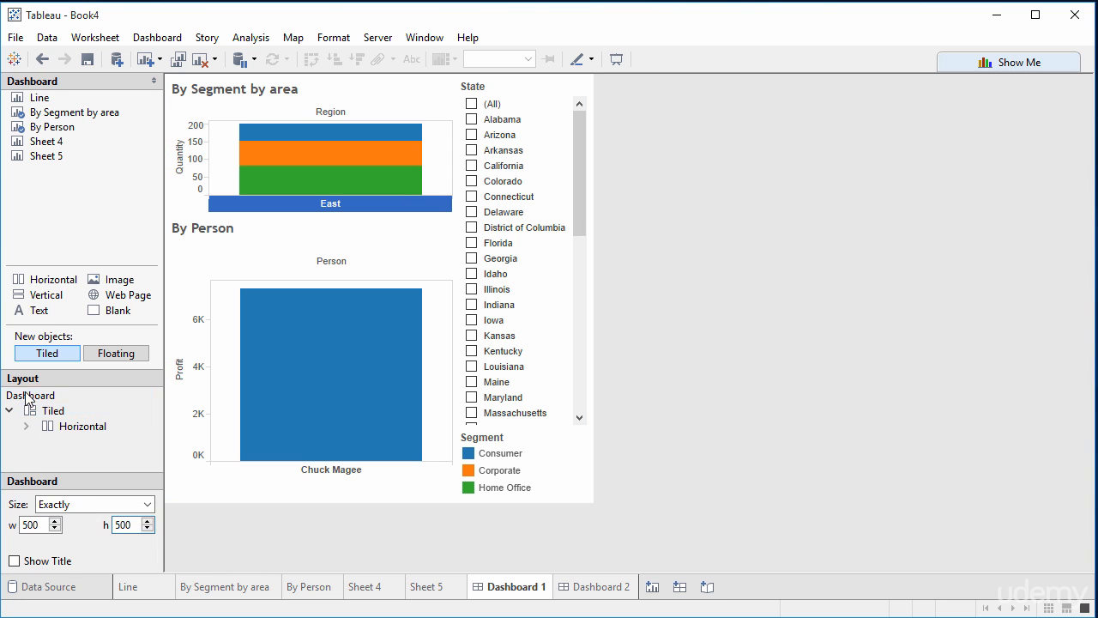
Step: Change Dashboard 1's size to the Laptop (800 x 600) preset
click(91, 504)
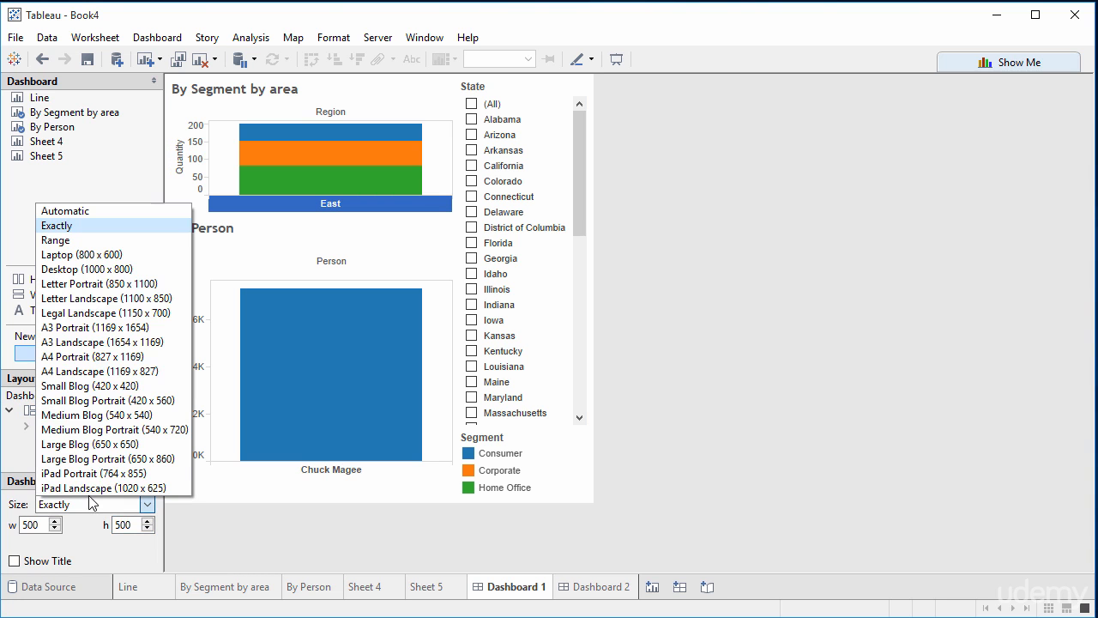
click(100, 255)
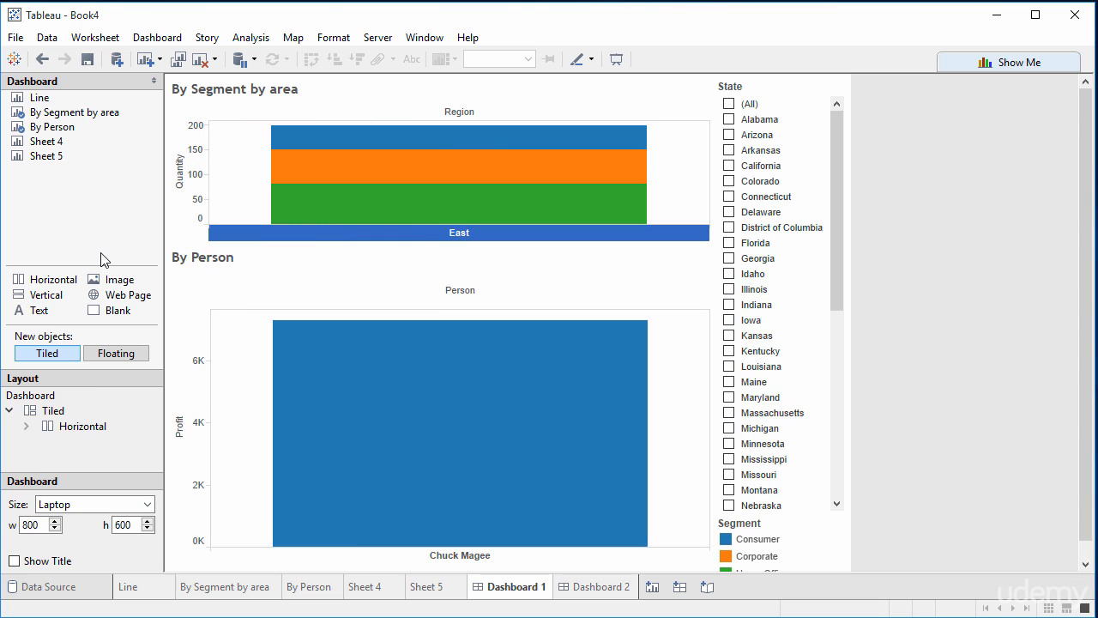
click(94, 510)
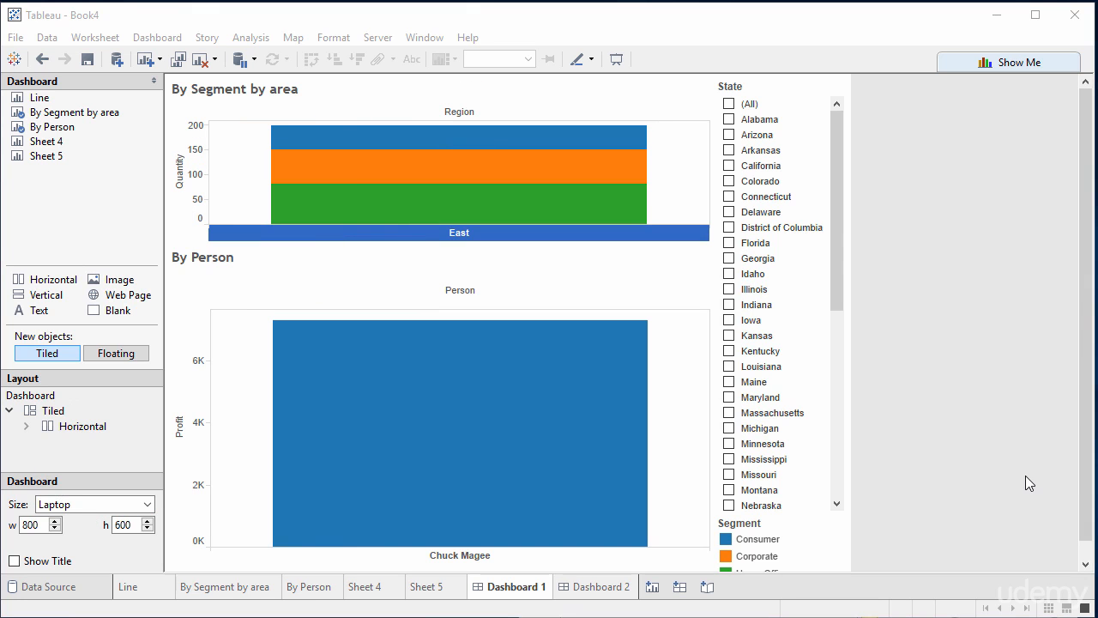
Step: Duplicate Dashboard 1 as a new dashboard
right_click(526, 592)
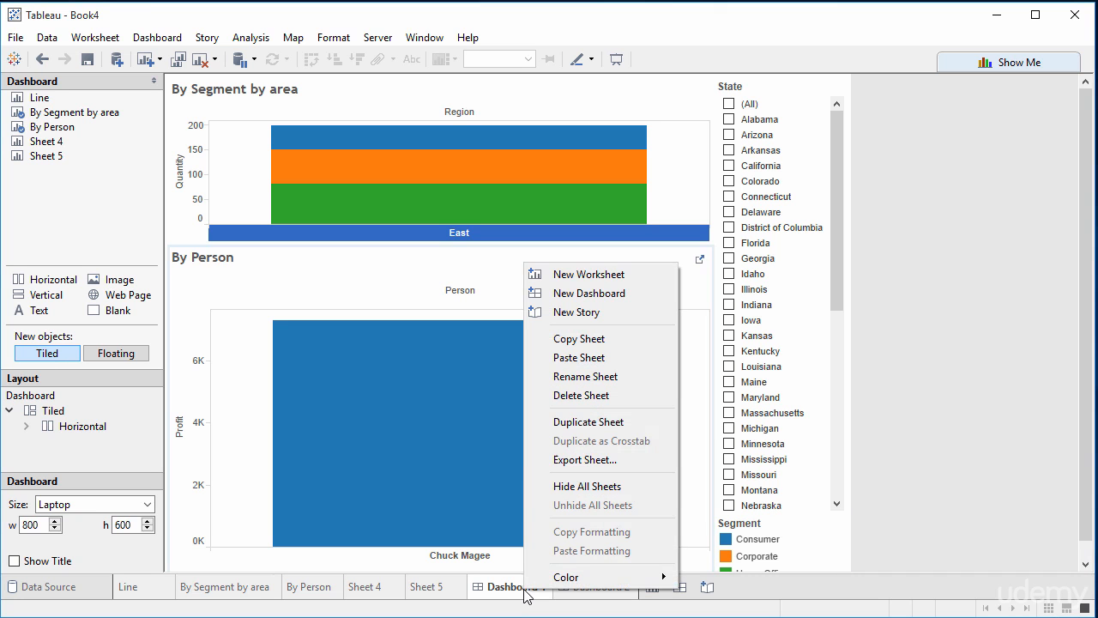
click(616, 422)
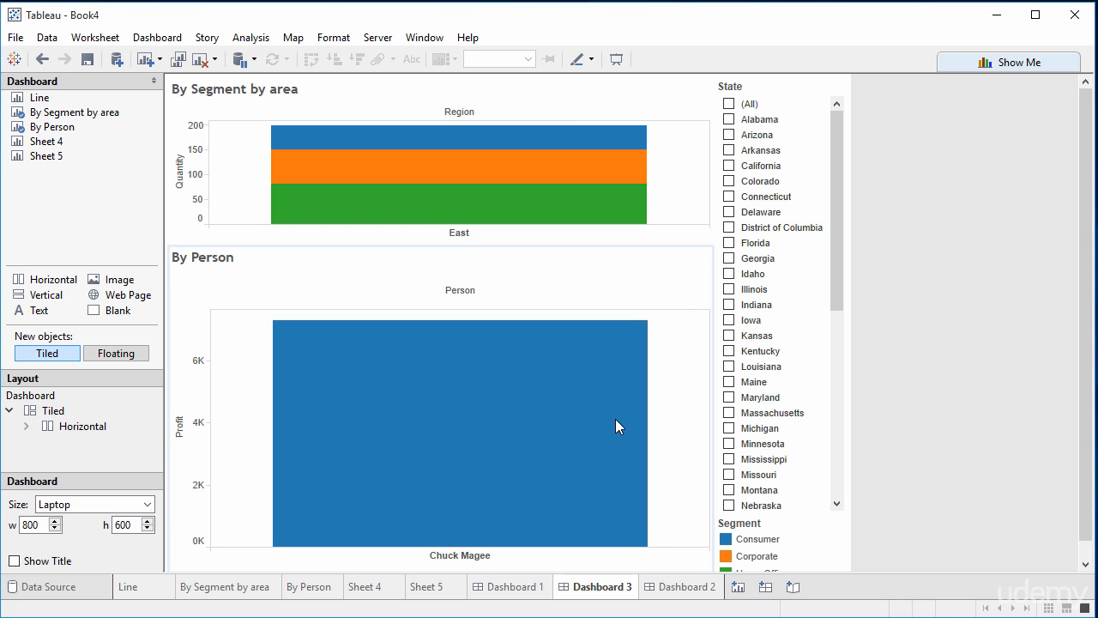
Step: Rename Dashboard 1 as "Dashboard for iPhones" and set its size to the Small Blog (420 x 420) preset
click(504, 587)
right_click(526, 587)
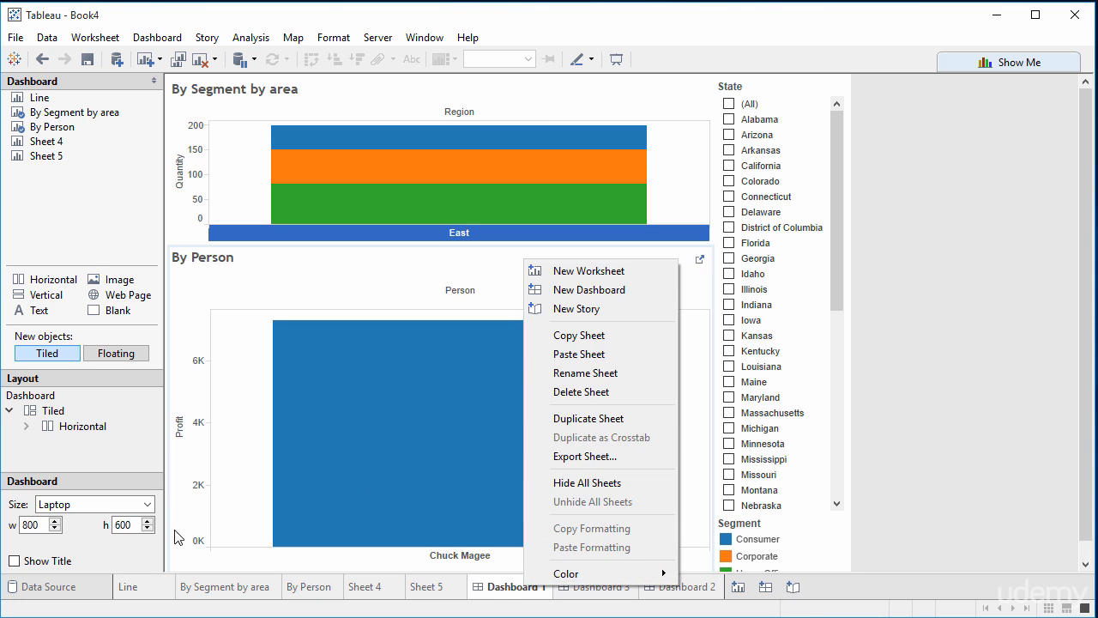
click(633, 369)
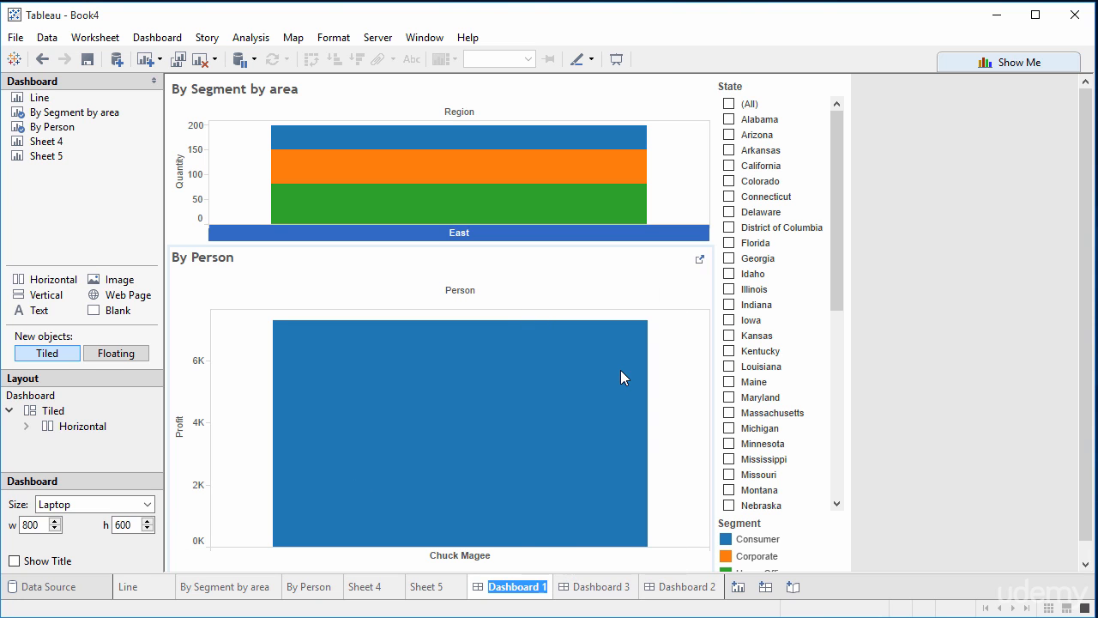
text(Dashboard for i)
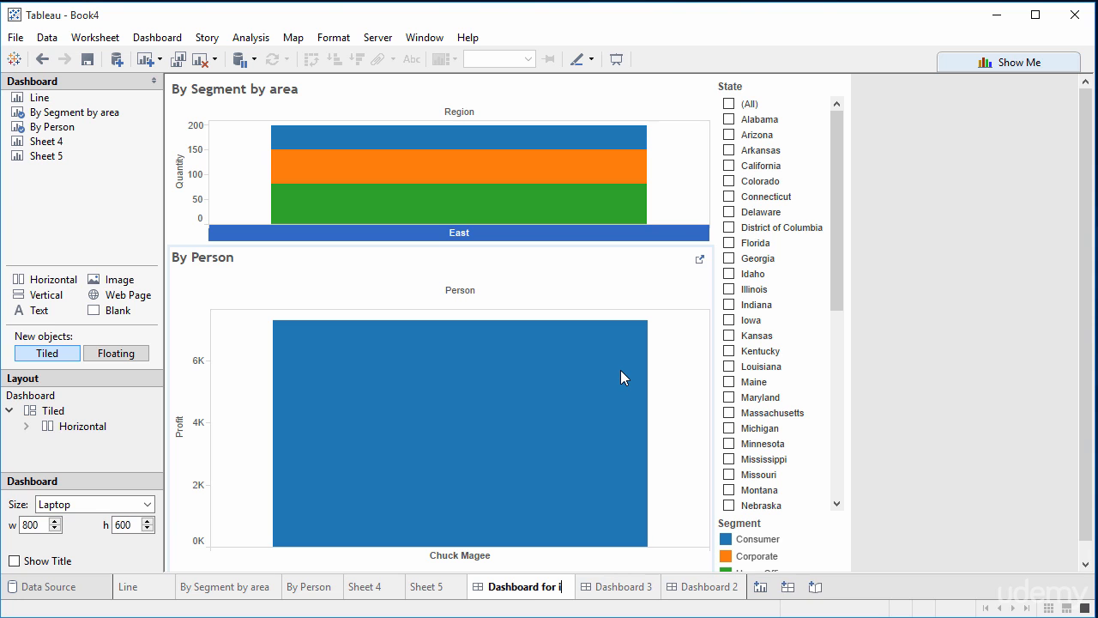
text(Phones)
key(Return)
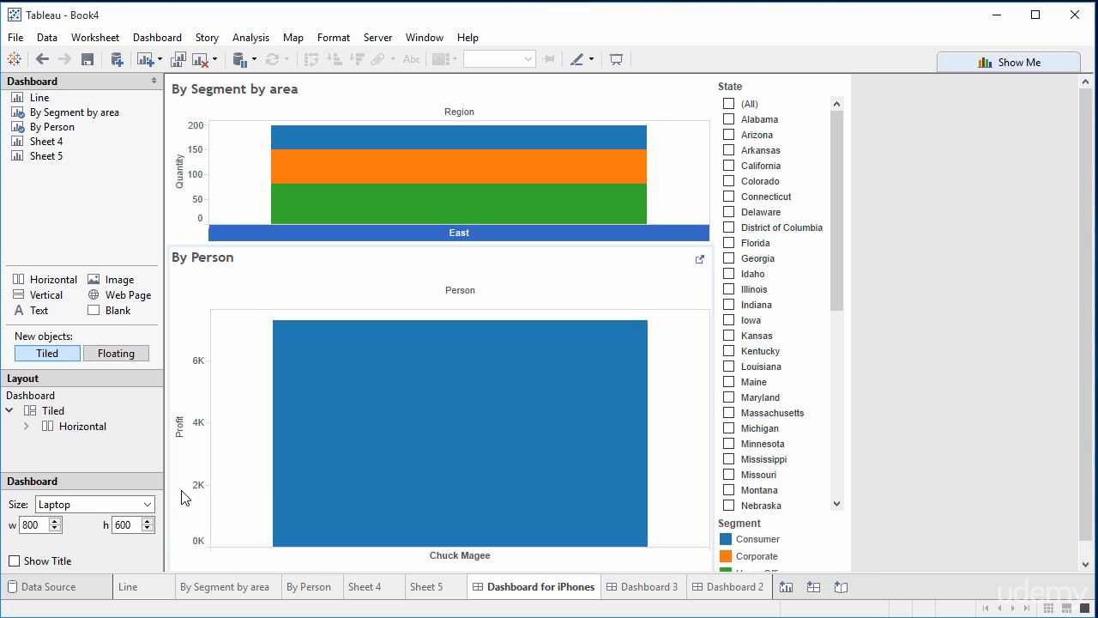
click(147, 503)
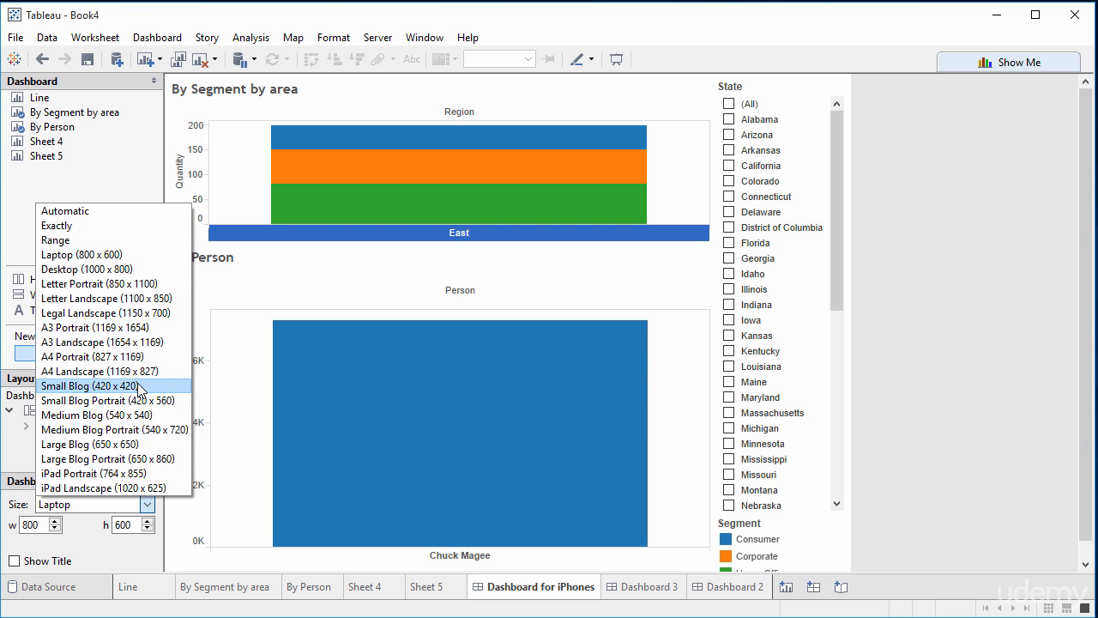
click(105, 386)
Step: Rename the duplicated Dashboard 3 as "Dashboard for iPad"
click(644, 590)
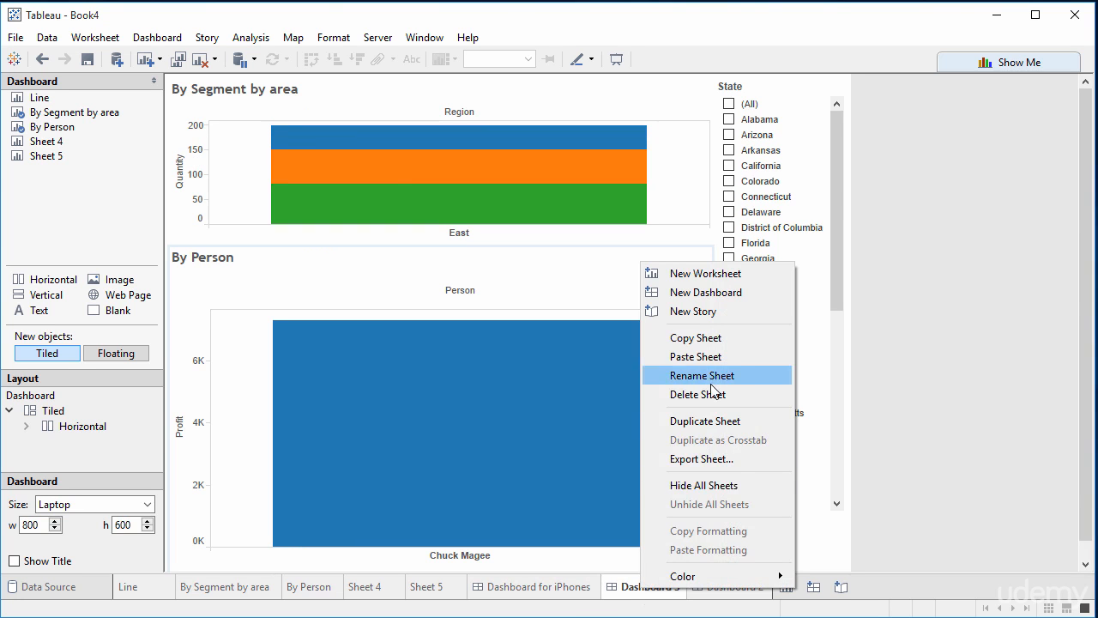
click(727, 384)
text(Dashboard)
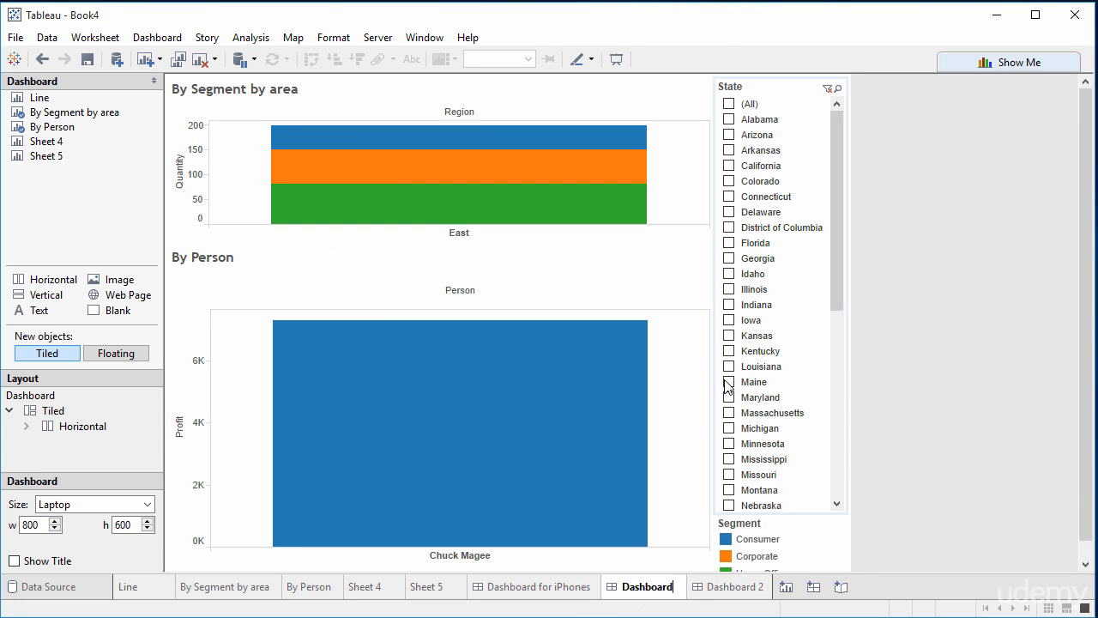
text( for iPad)
key(Return)
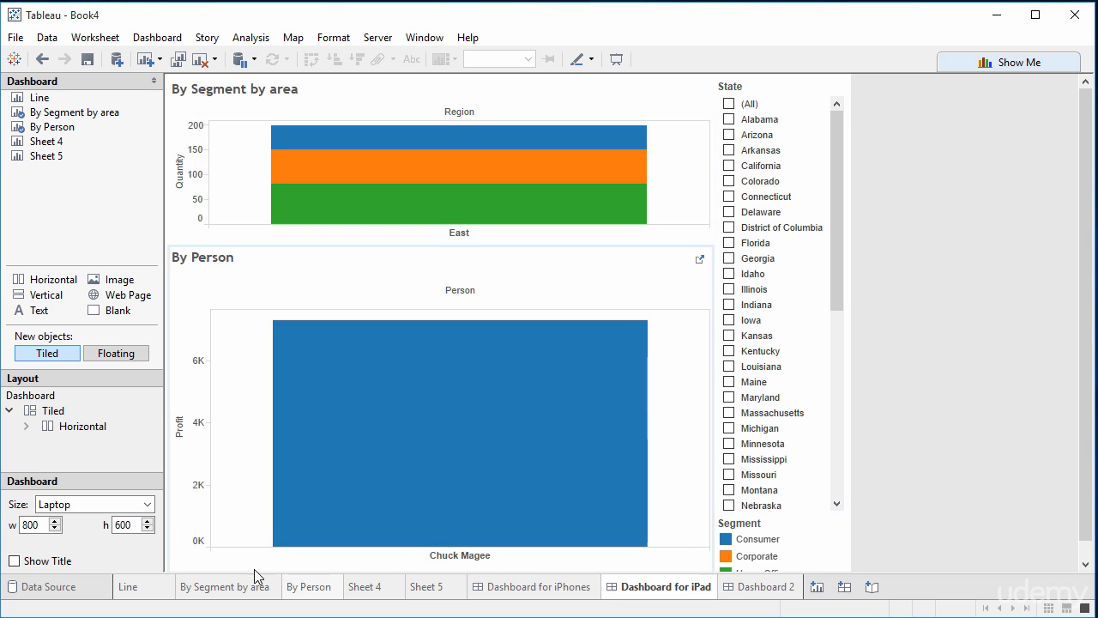
Step: Try the iPad Portrait (764 x 855) preset on the iPad dashboard, and set its size to iPad Landscape (1020 x 625)
click(146, 504)
click(138, 474)
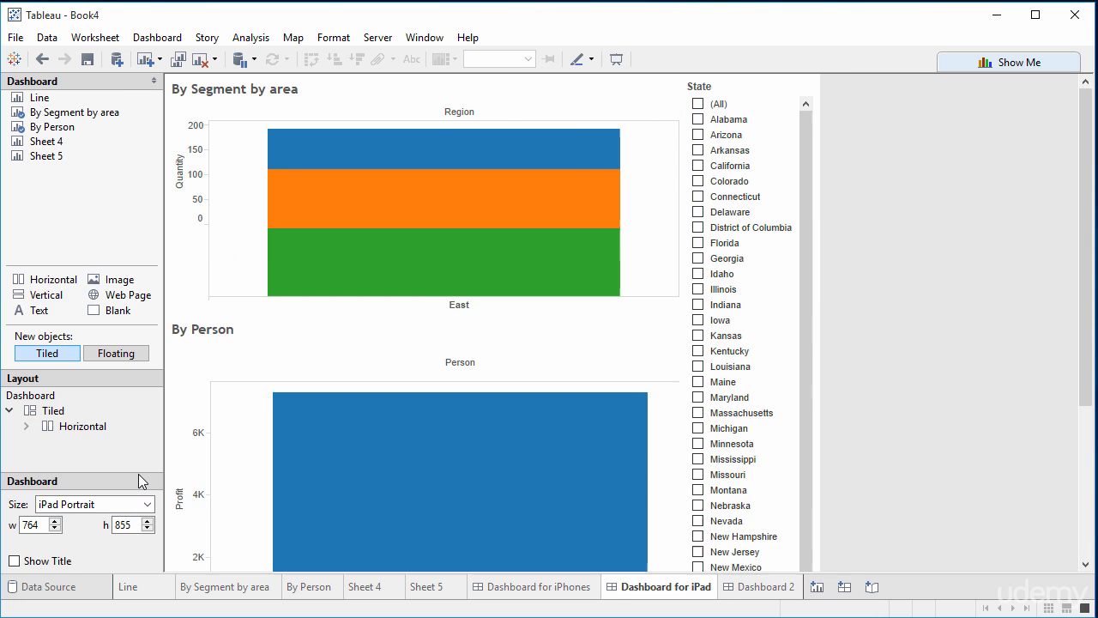
click(118, 506)
click(128, 489)
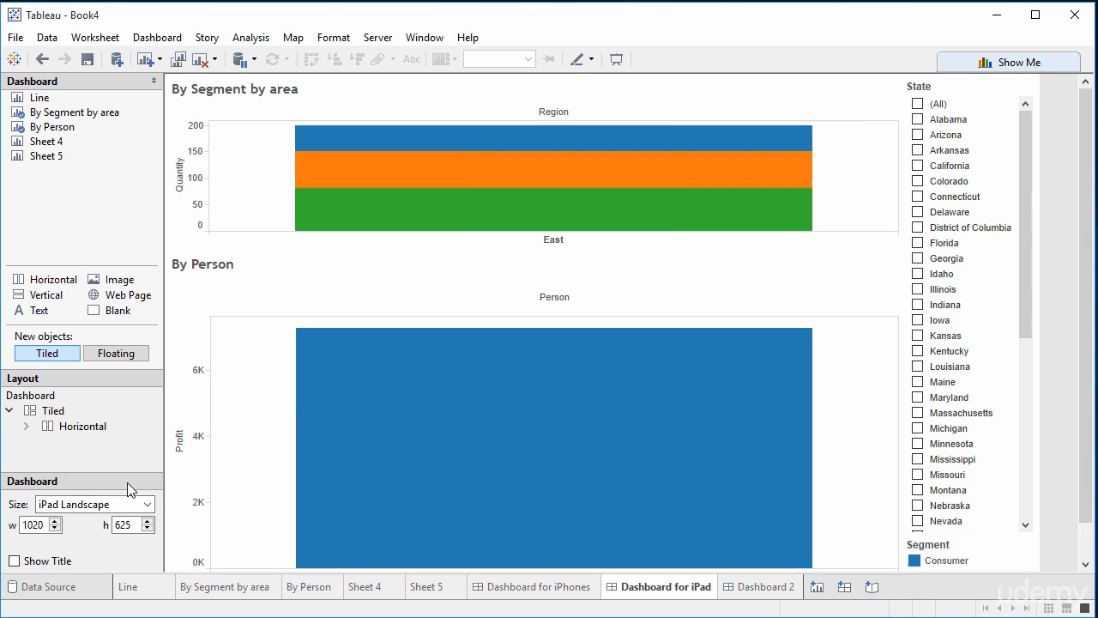
Step: Compare the iPhones and iPad dashboards by viewing each one and its thumbnail preview, ending on Dashboard for iPhones
click(584, 590)
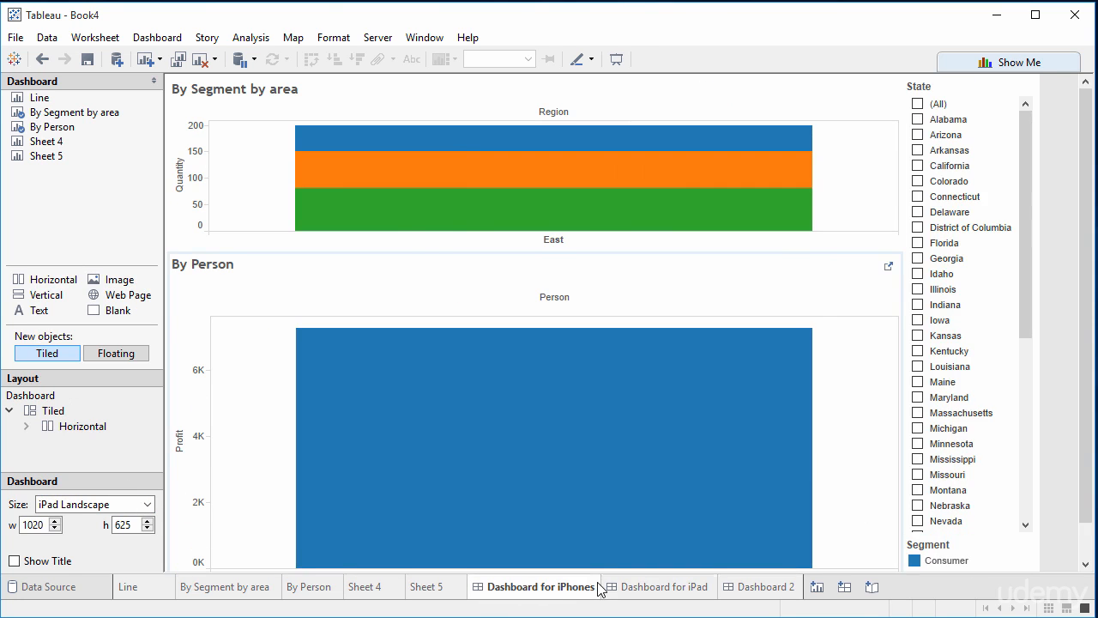
mouse_move(577, 593)
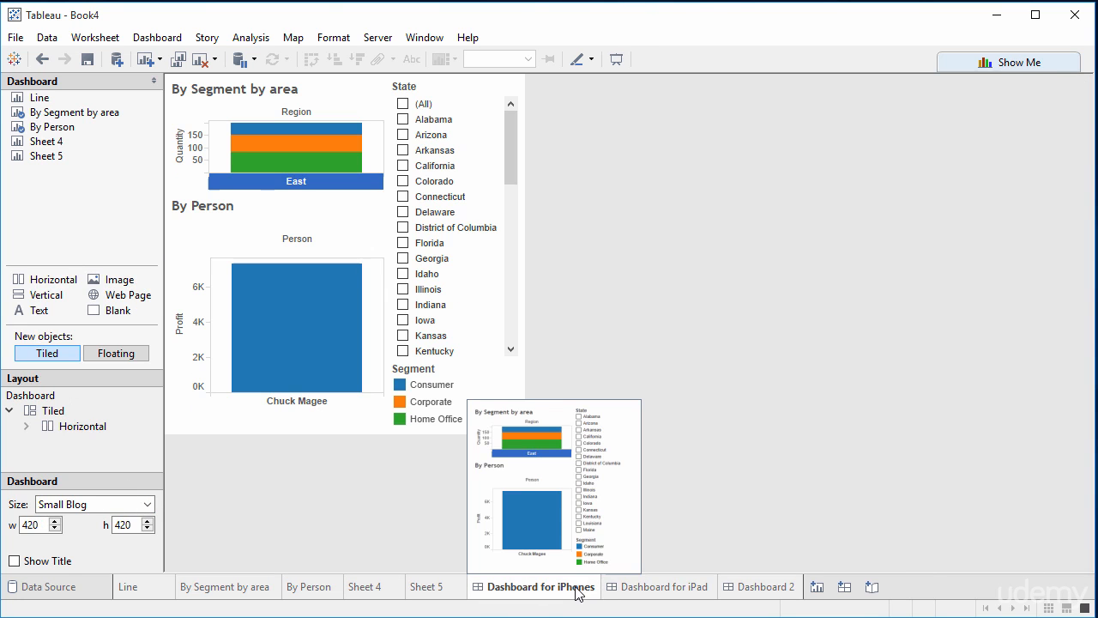
click(697, 593)
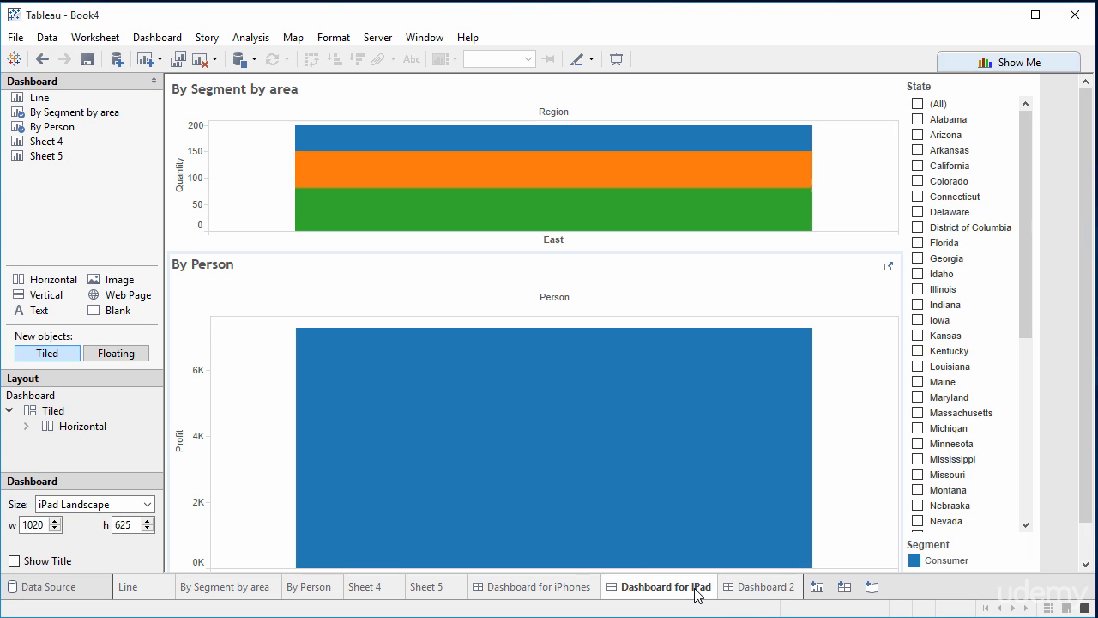
mouse_move(697, 592)
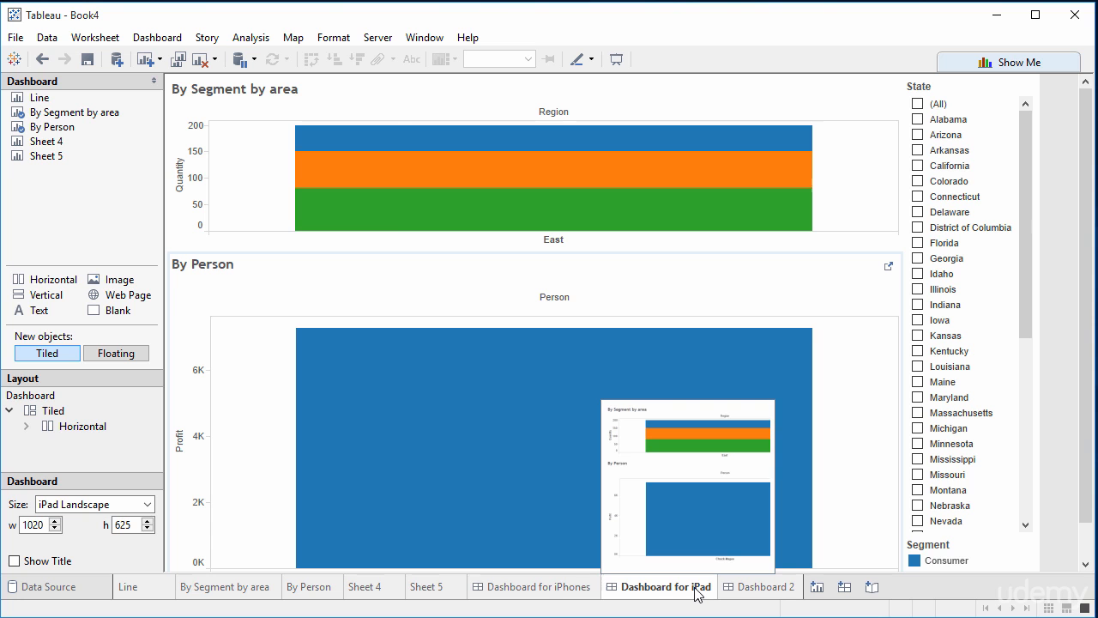
click(529, 588)
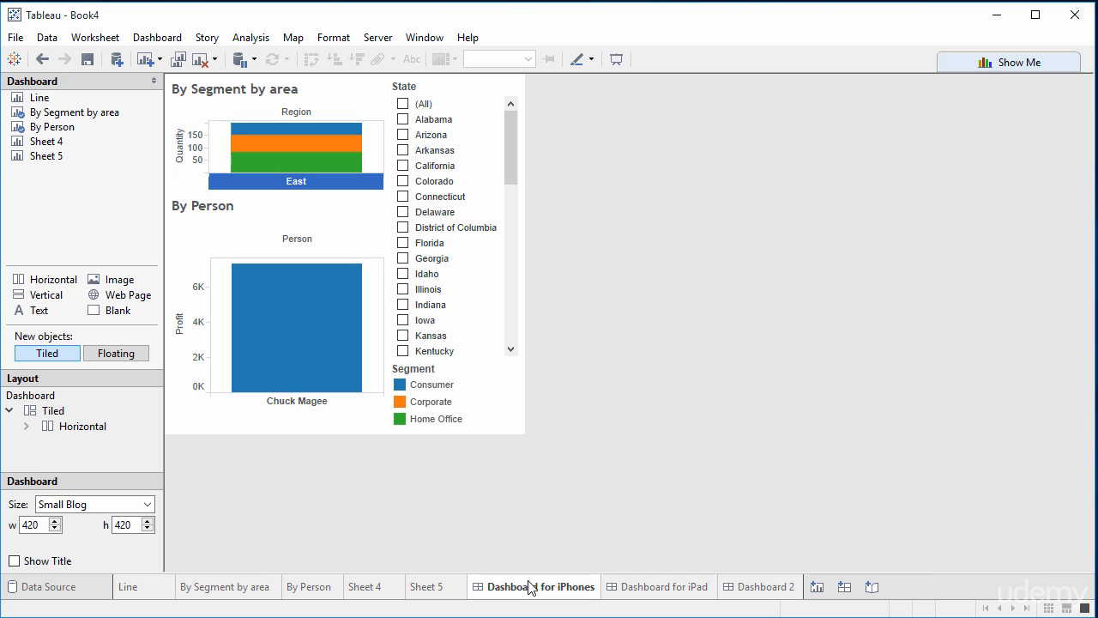